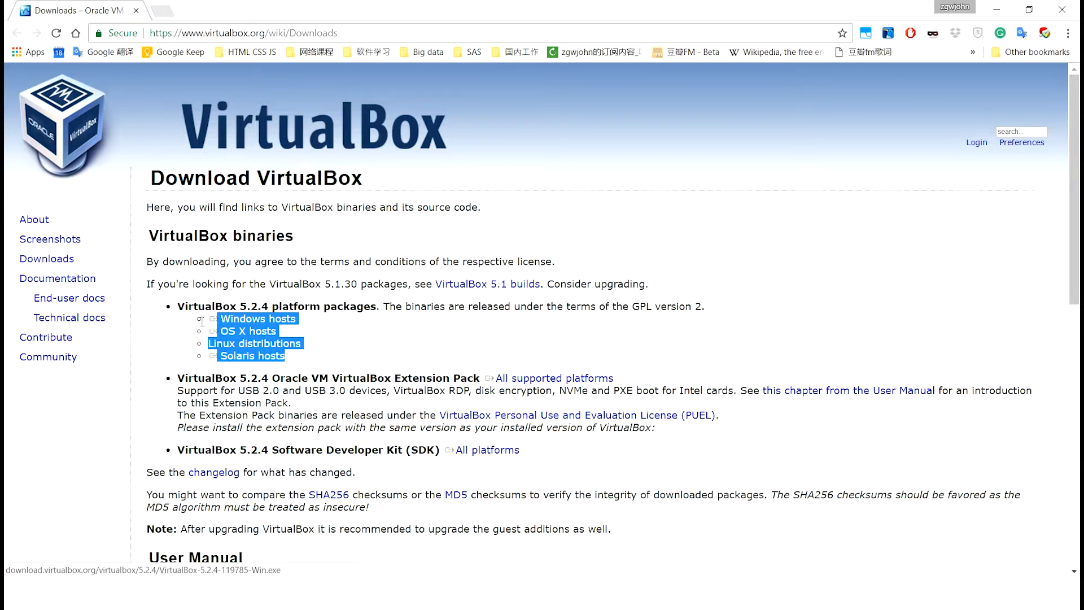
# Start downloading VirtualBox-5.2.4-119785-Win.exe from the Windows hosts link so the Save As prompt appears
pyautogui.click(338, 361)
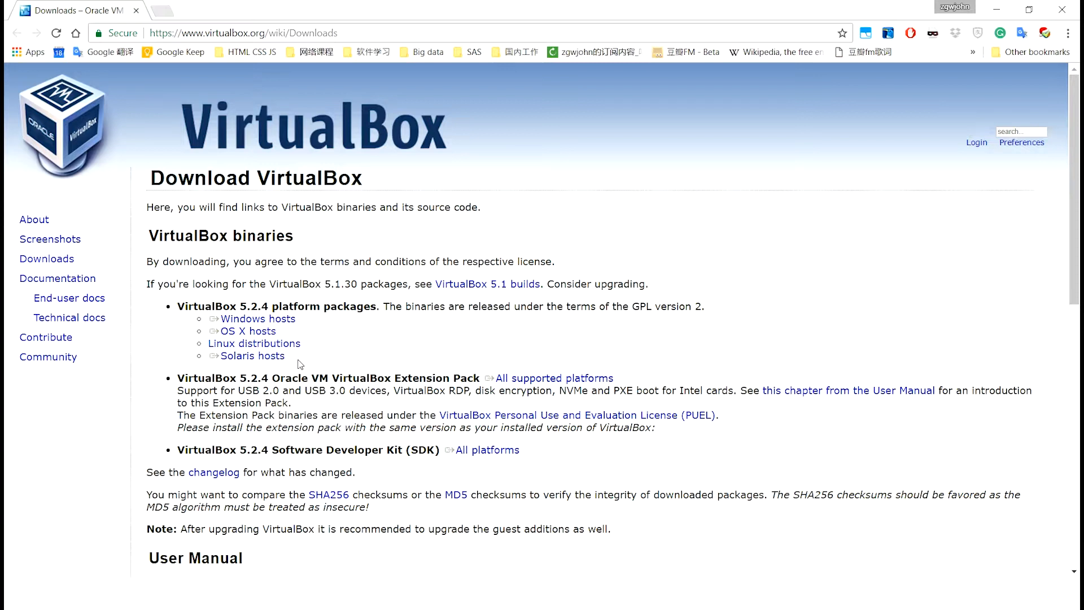
pyautogui.moveTo(207, 320); pyautogui.dragTo(294, 320)
pyautogui.click(291, 333)
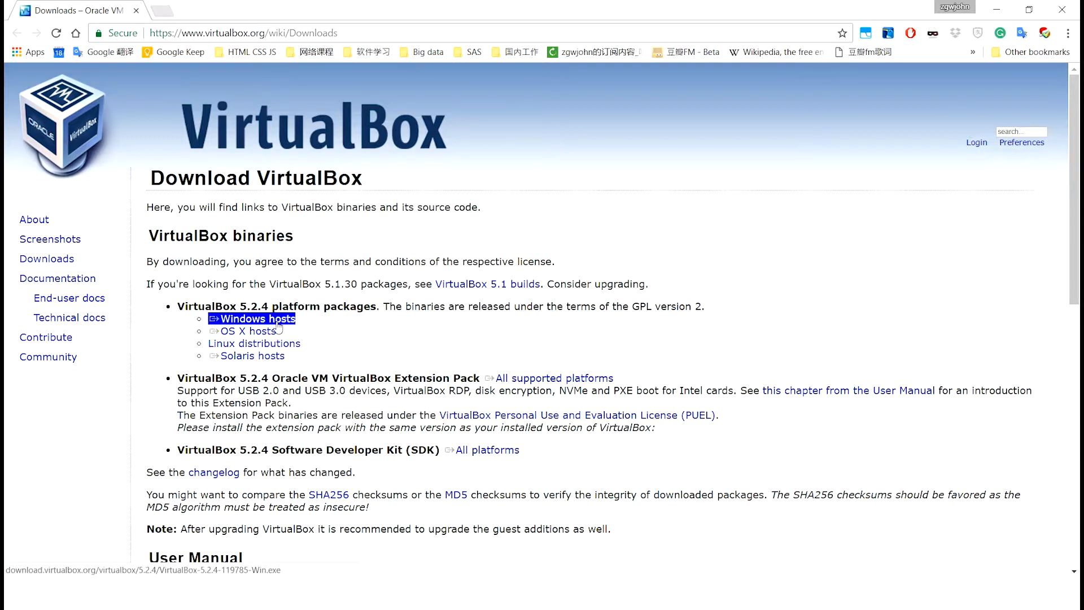
pyautogui.click(306, 332)
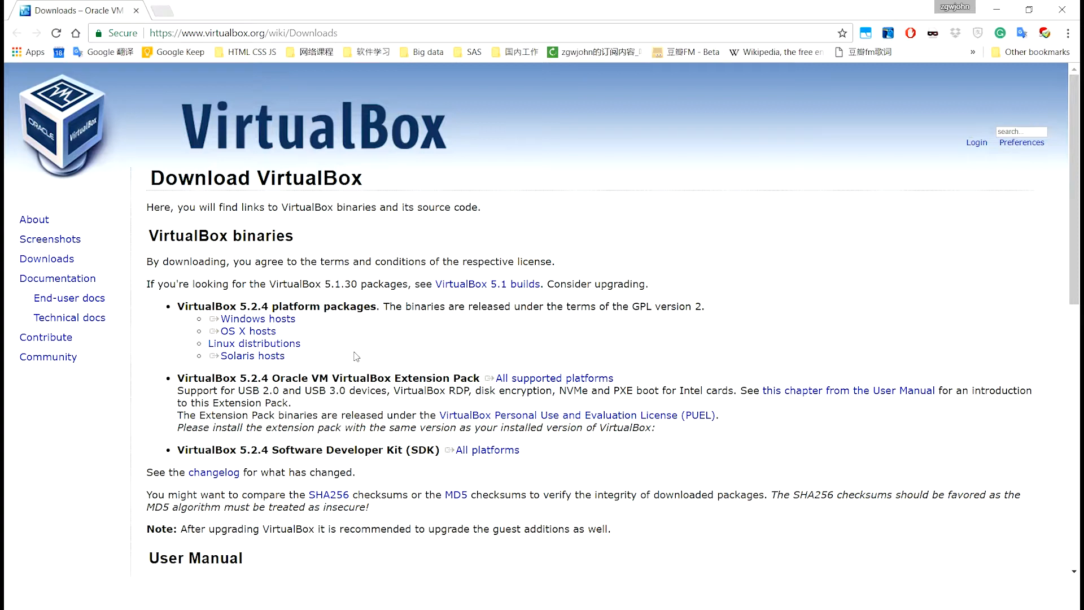
pyautogui.moveTo(302, 343); pyautogui.dragTo(207, 344)
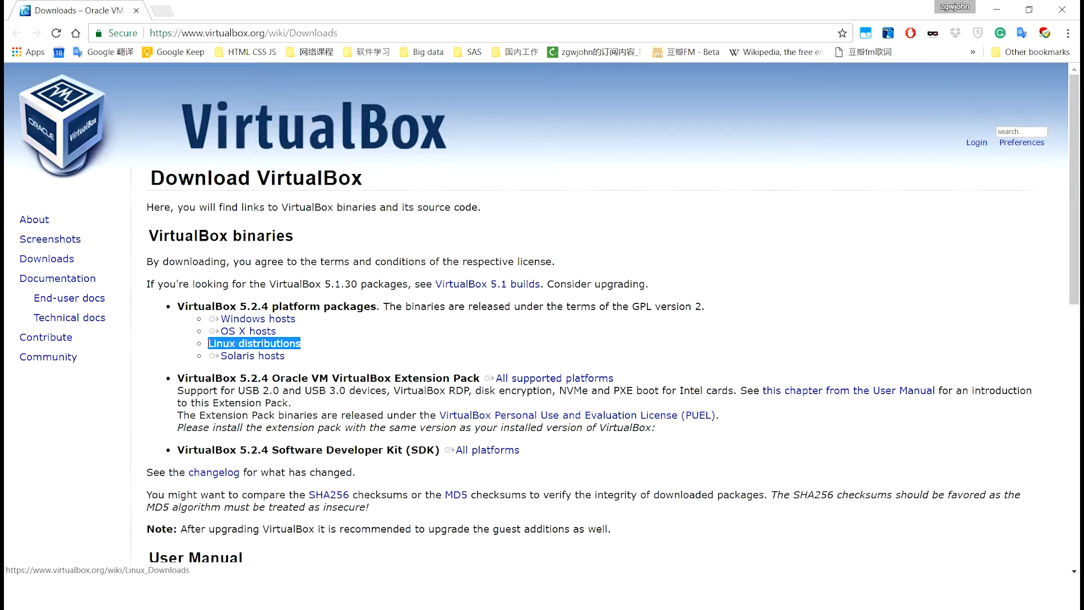
pyautogui.click(324, 357)
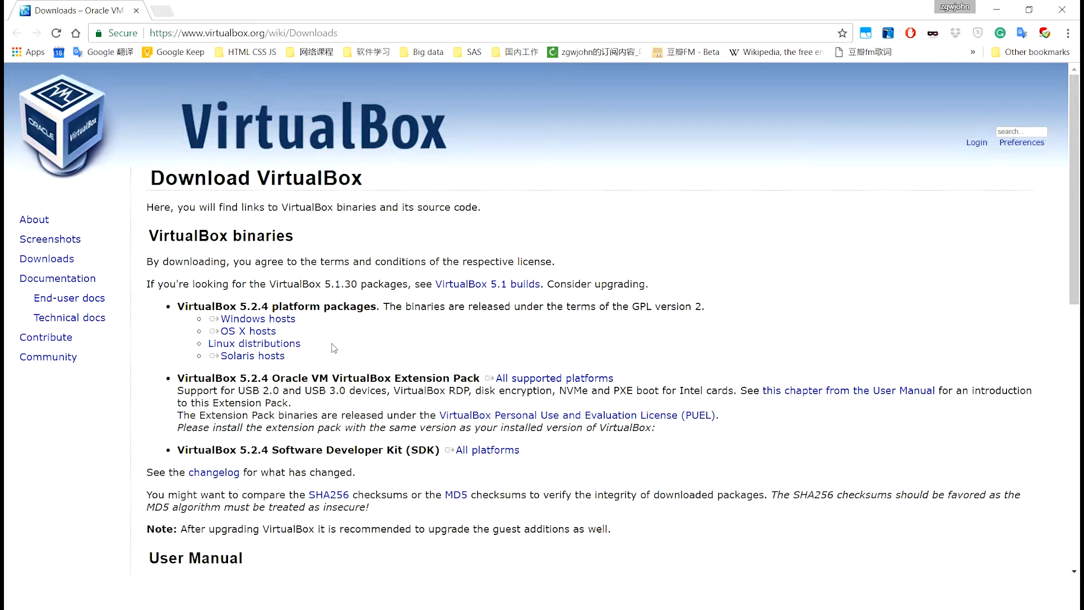
pyautogui.tripleClick(281, 322)
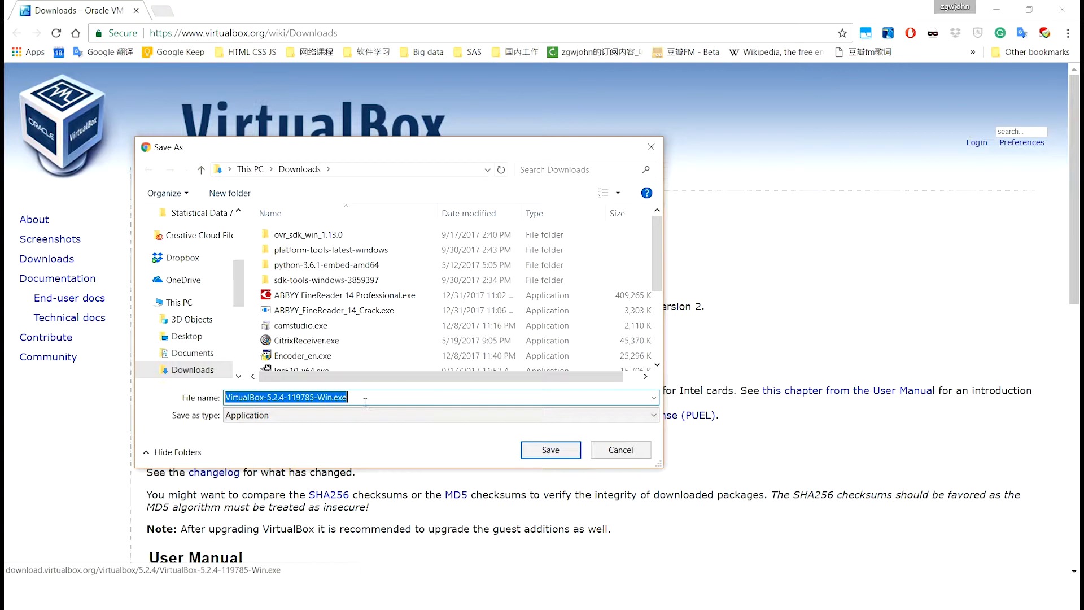
# Save VirtualBox-5.2.4-119785-Win.exe to Downloads, run it, and minimize Chrome
pyautogui.click(366, 402)
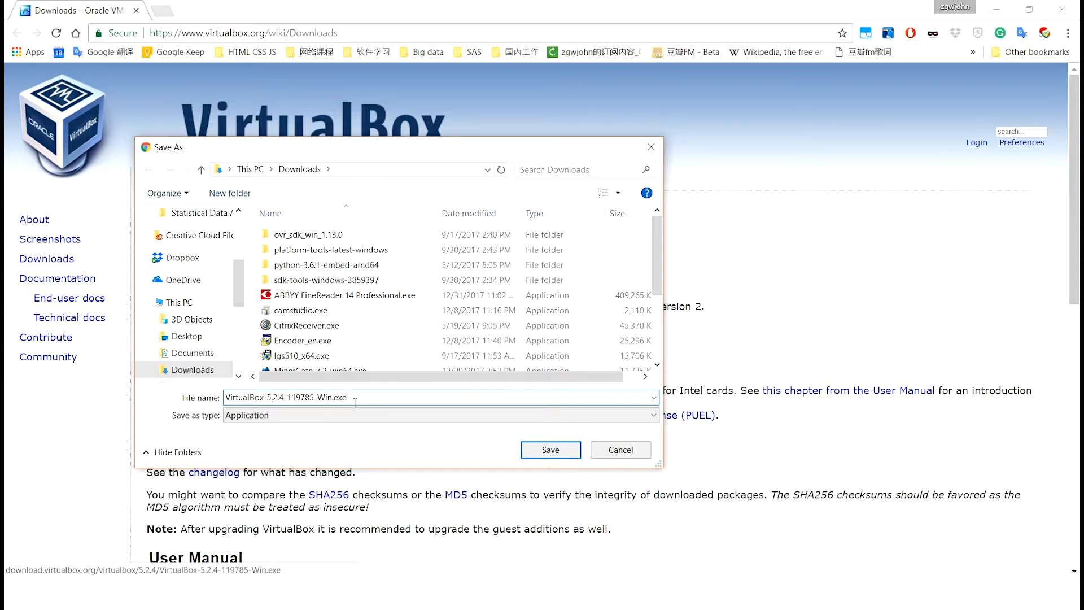
pyautogui.click(567, 452)
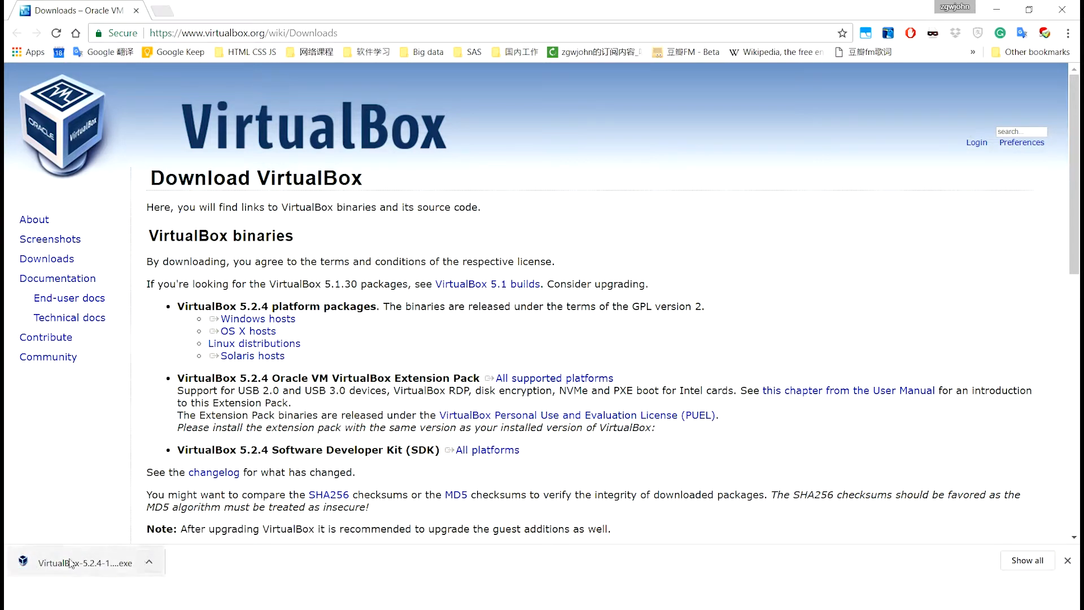
pyautogui.click(71, 563)
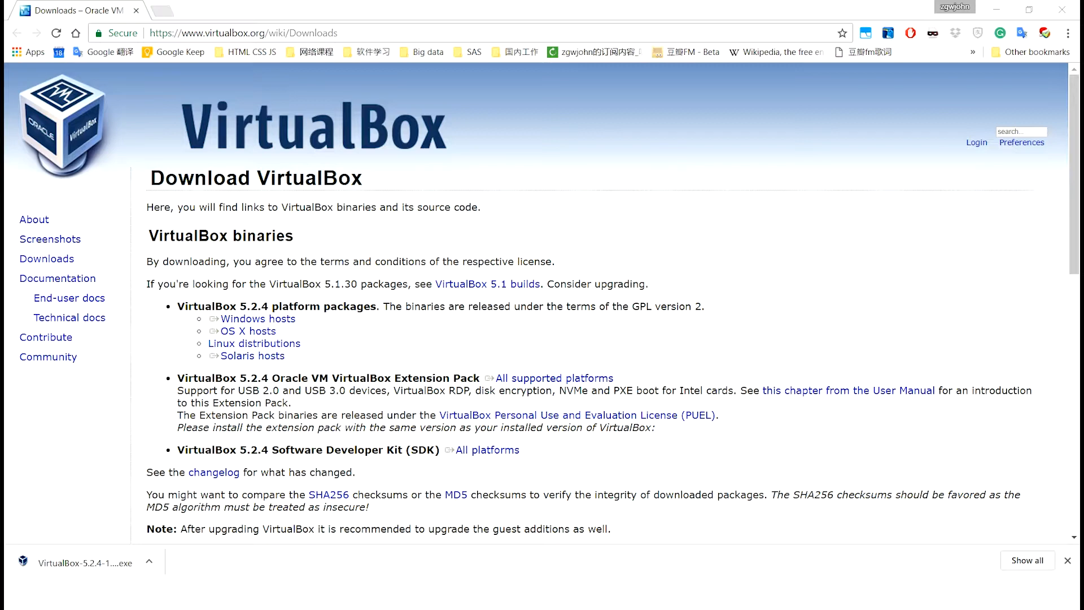
pyautogui.click(999, 8)
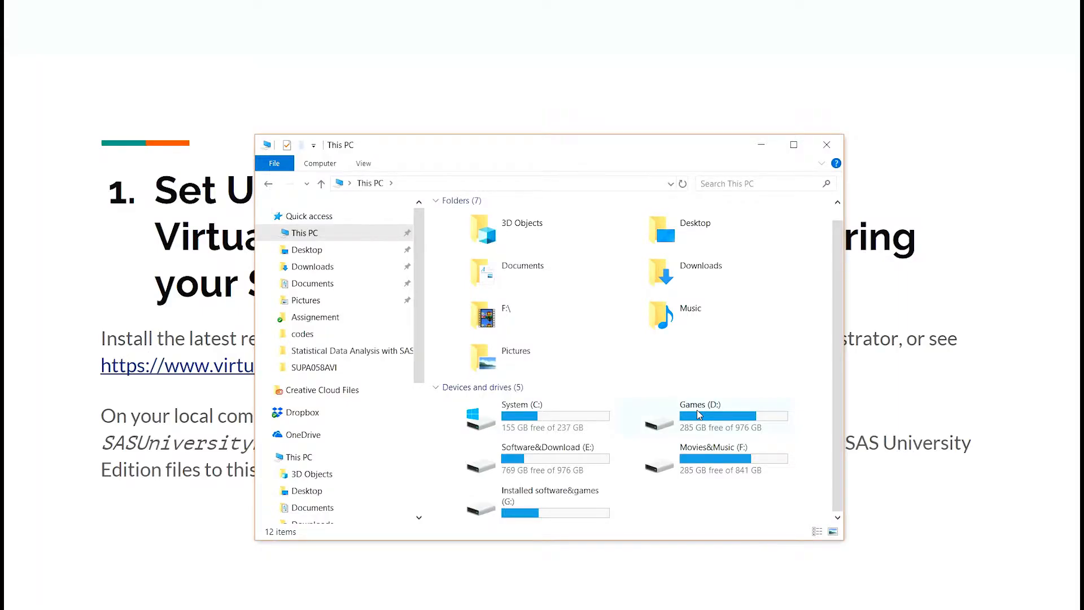
# Navigate to E:\Training\SASUniversityEdition\myfolders and show its full path in the address bar
pyautogui.click(576, 473)
pyautogui.doubleClick(576, 473)
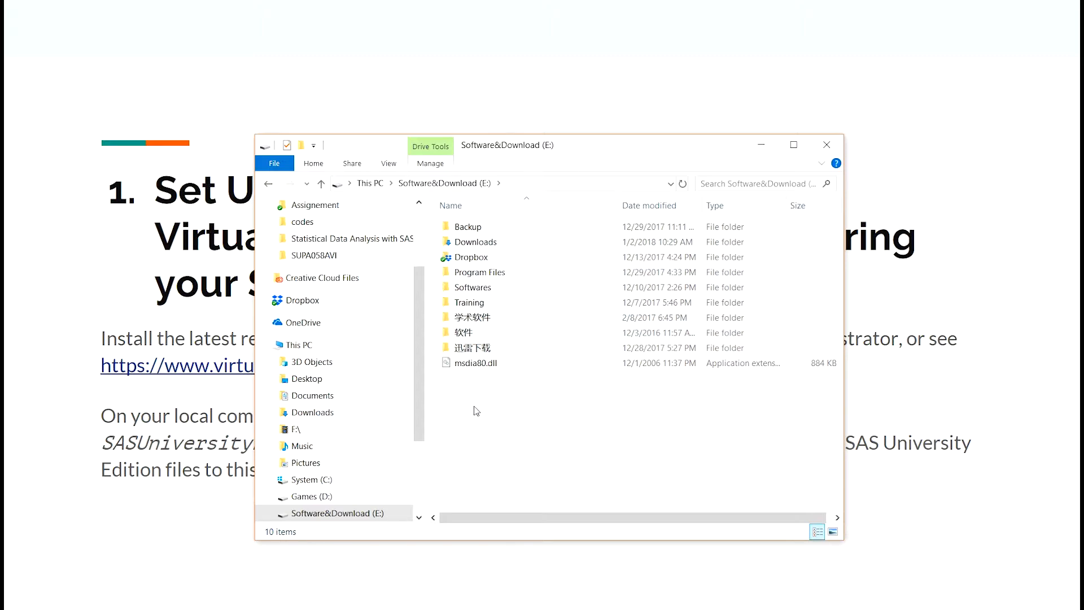
pyautogui.doubleClick(493, 304)
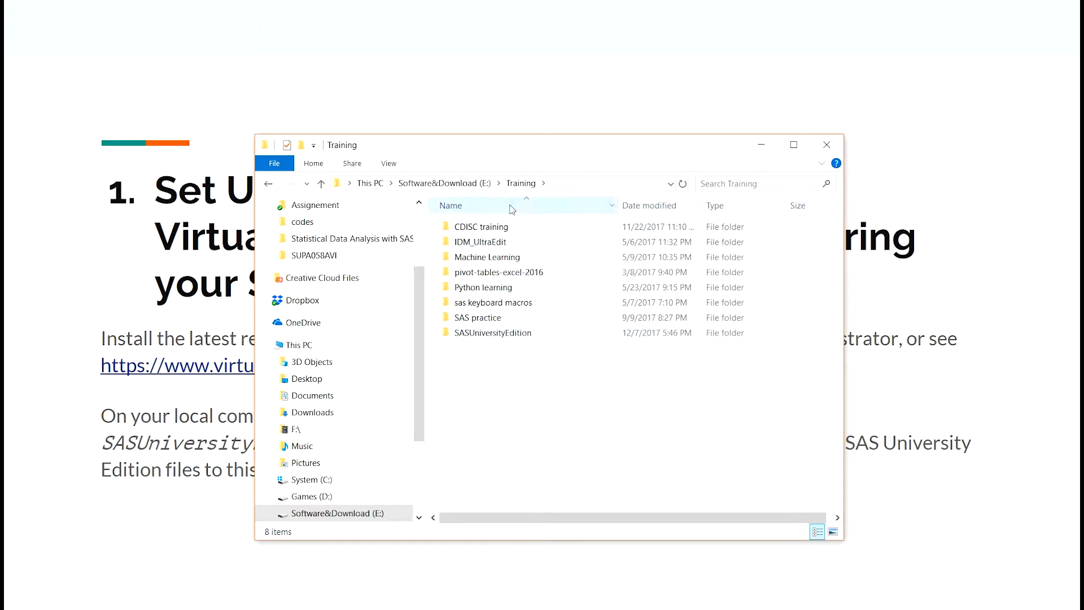
pyautogui.click(515, 334)
pyautogui.doubleClick(515, 335)
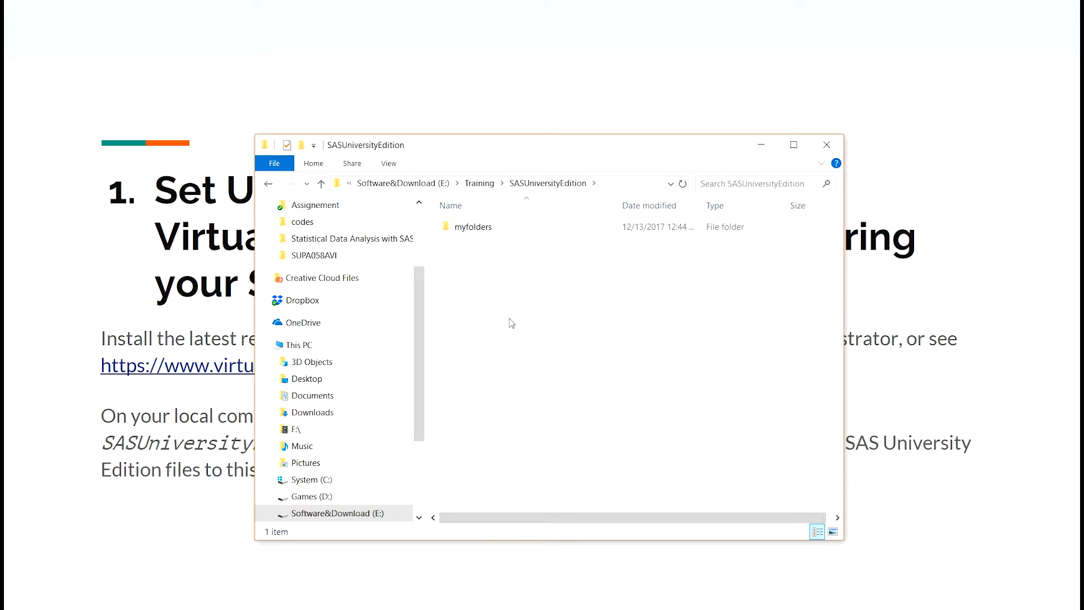
pyautogui.click(499, 228)
pyautogui.doubleClick(499, 228)
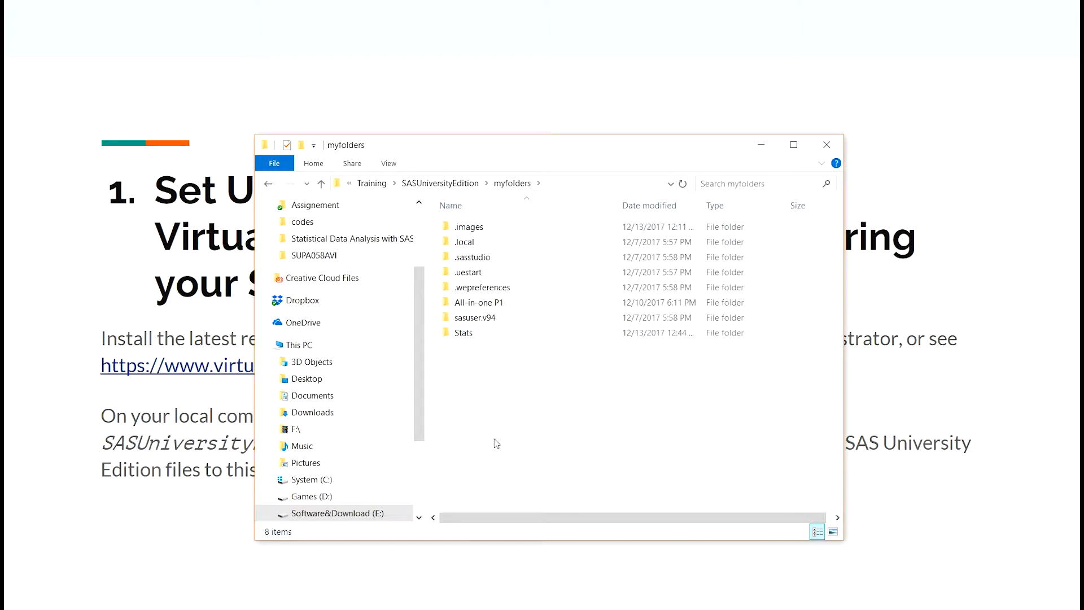
pyautogui.click(539, 184)
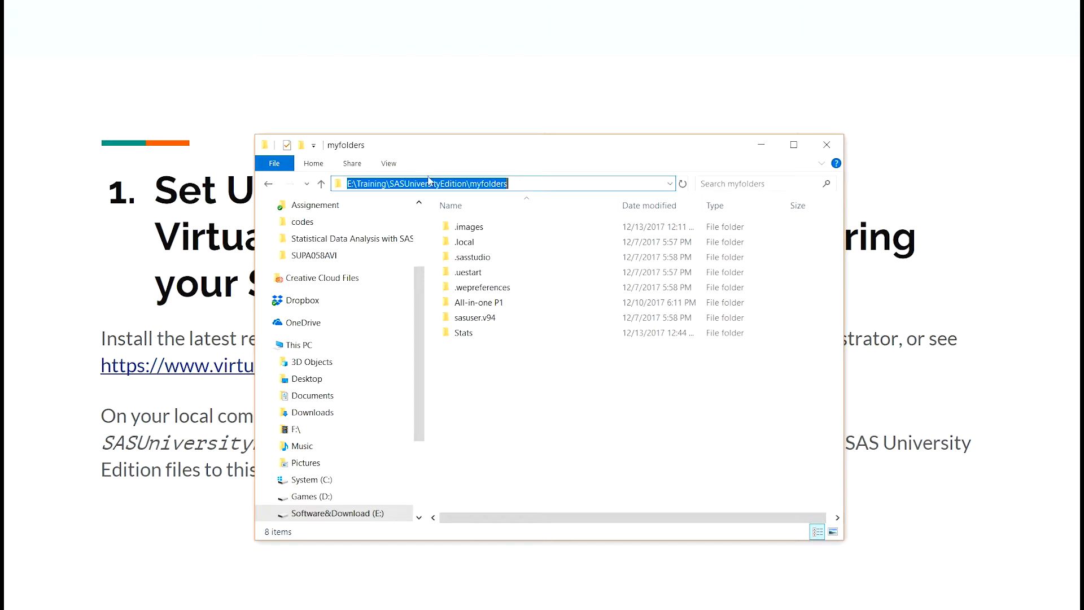
# Review the myfolders path, then select the five dot-named folders and all eight folders in turn
pyautogui.click(410, 184)
pyautogui.moveTo(389, 184)
pyautogui.mouseDown()
pyautogui.moveTo(528, 186)
pyautogui.moveTo(388, 184)
pyautogui.mouseUp()
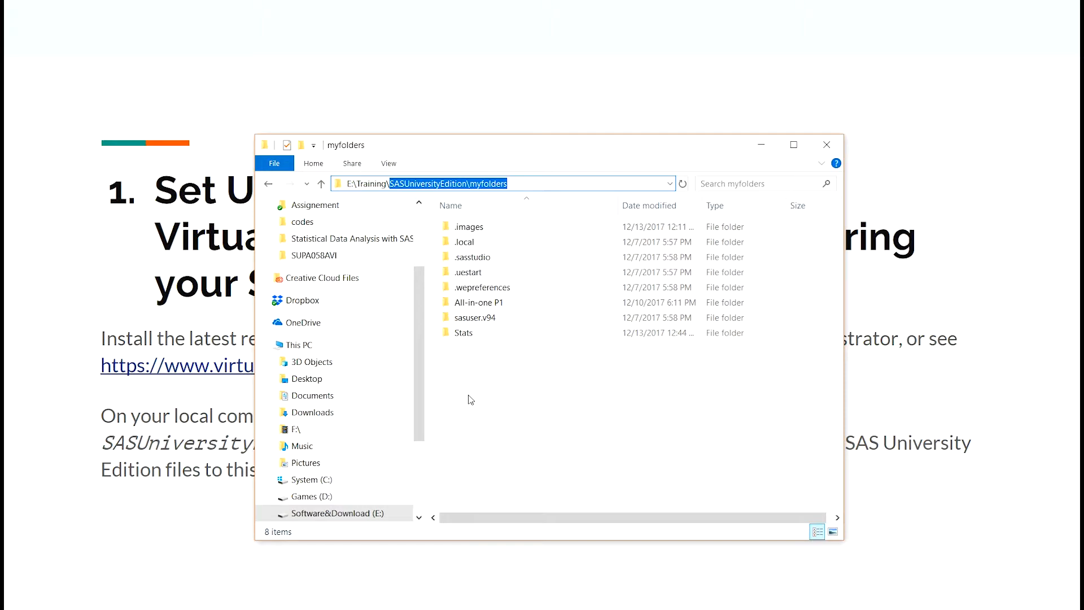
pyautogui.click(503, 398)
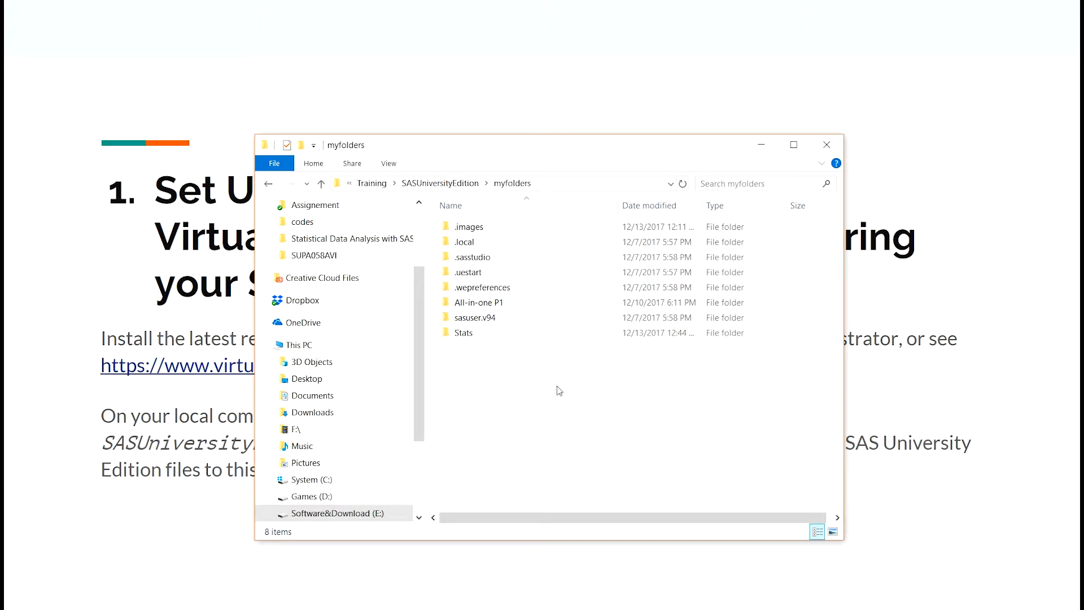
pyautogui.moveTo(436, 226); pyautogui.dragTo(789, 295)
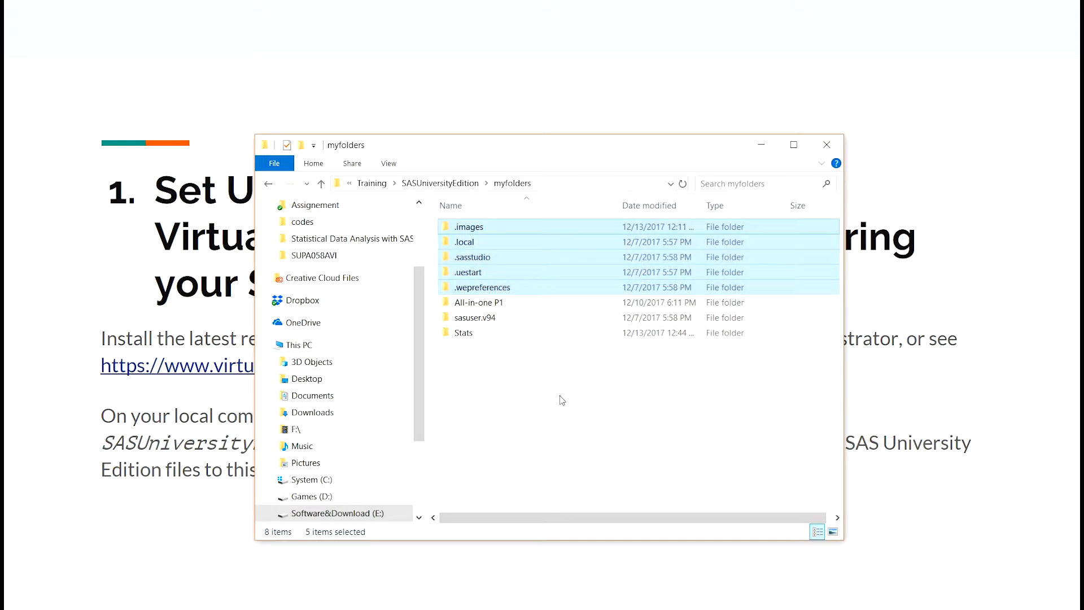
pyautogui.click(505, 382)
pyautogui.moveTo(548, 369); pyautogui.dragTo(440, 210)
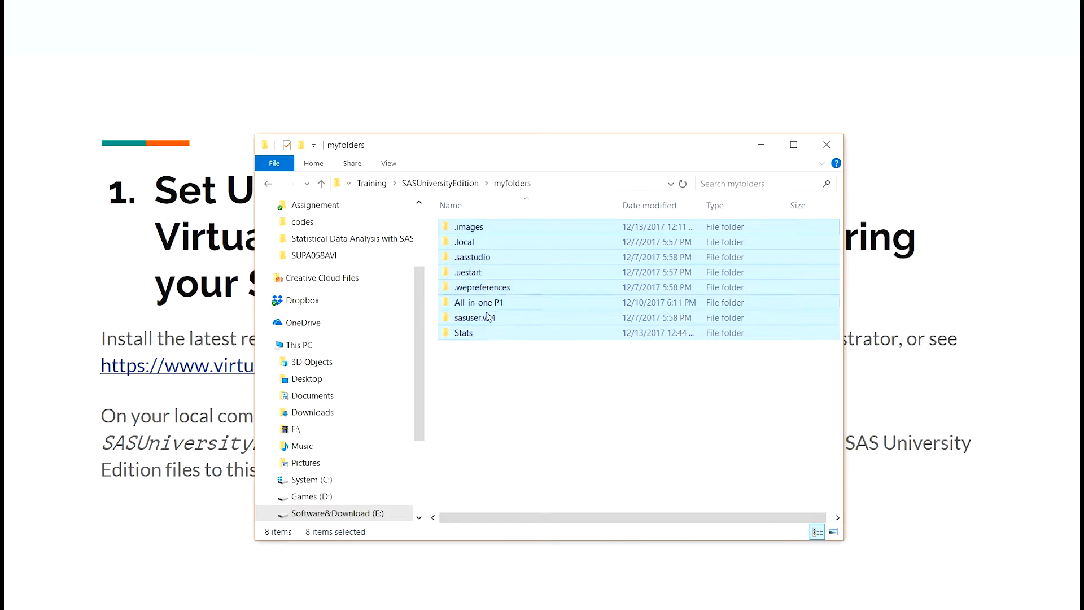
pyautogui.click(505, 369)
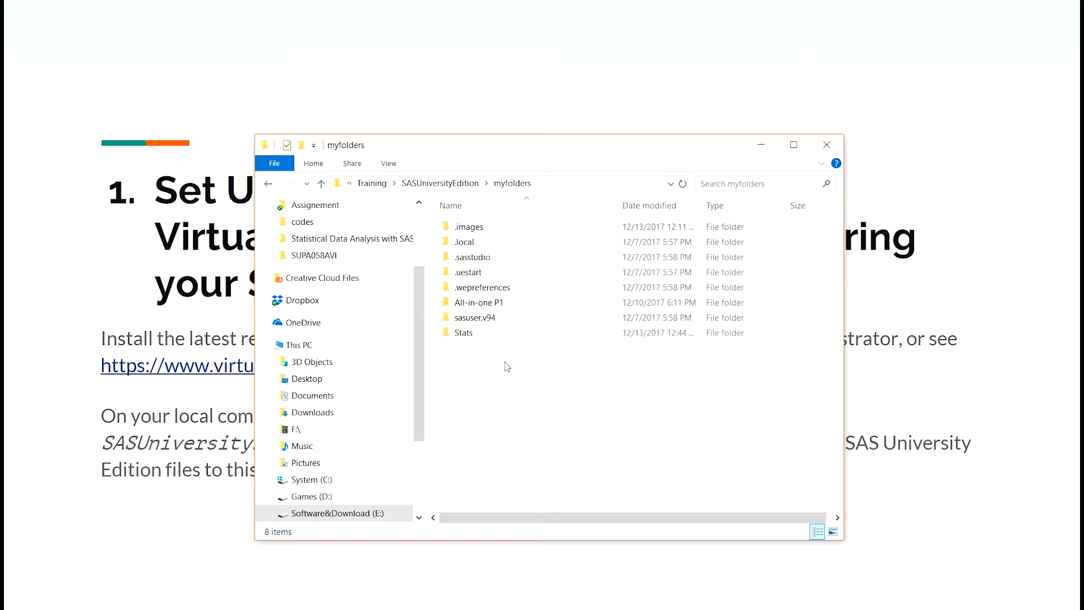
# Look inside the Stats subfolder, return to myfolders, and bring the Set Up slide forward
pyautogui.doubleClick(486, 337)
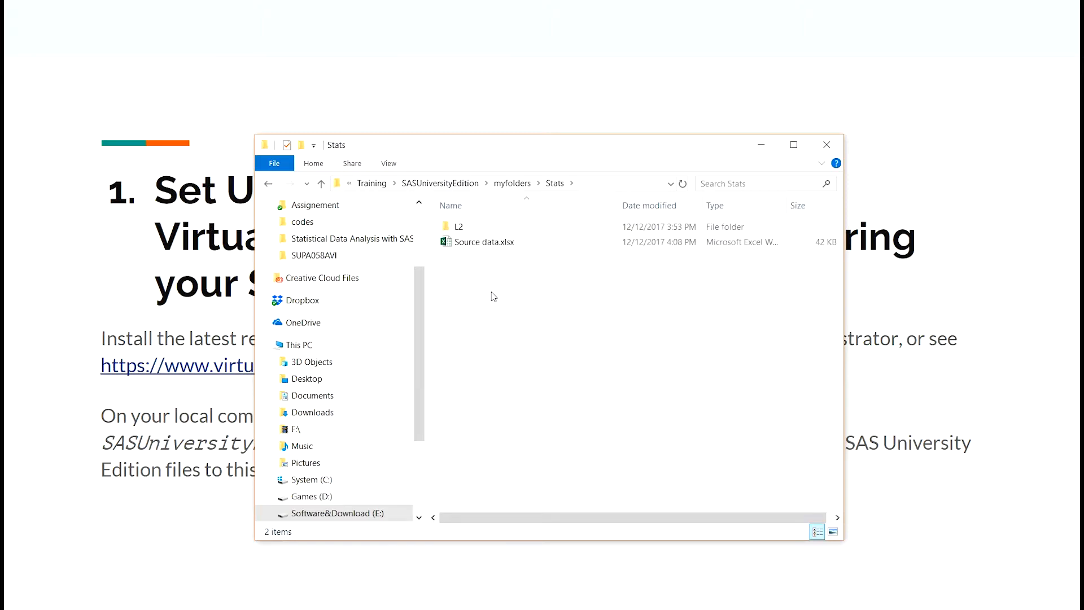
pyautogui.hotkey('alt', 'Left')
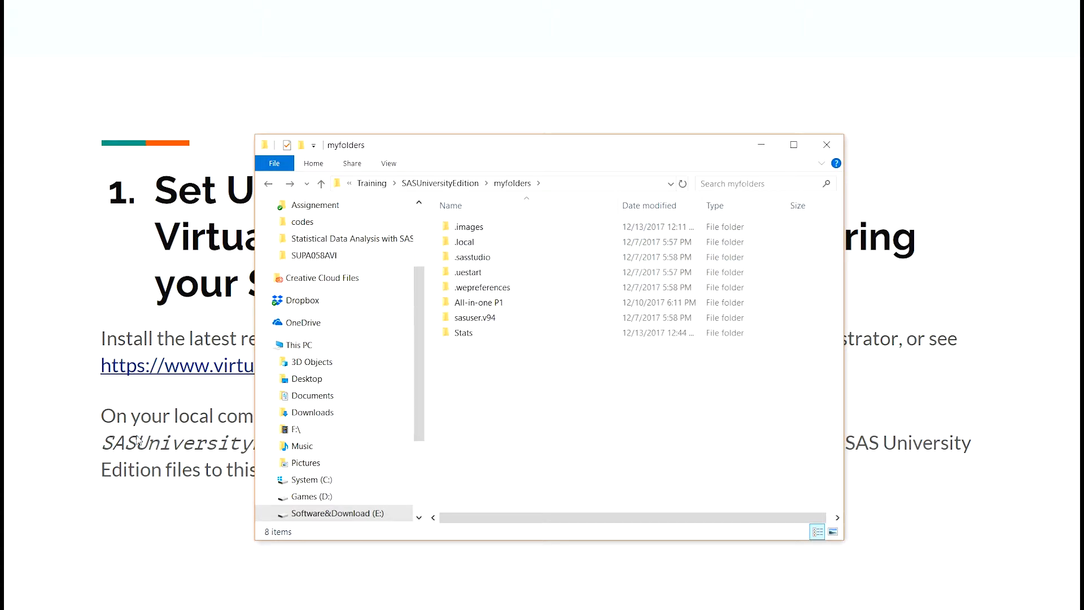
pyautogui.click(175, 454)
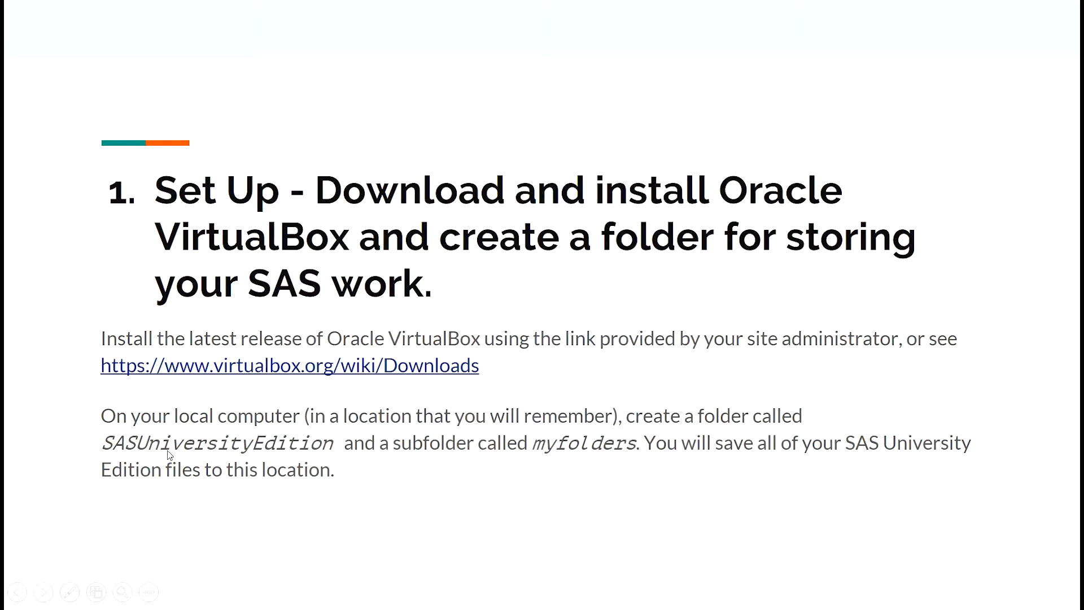
# Switch back to Chrome and launch the downloaded VirtualBox 5.2.4 installer from the download bar
pyautogui.hotkey('alt', 'Tab')
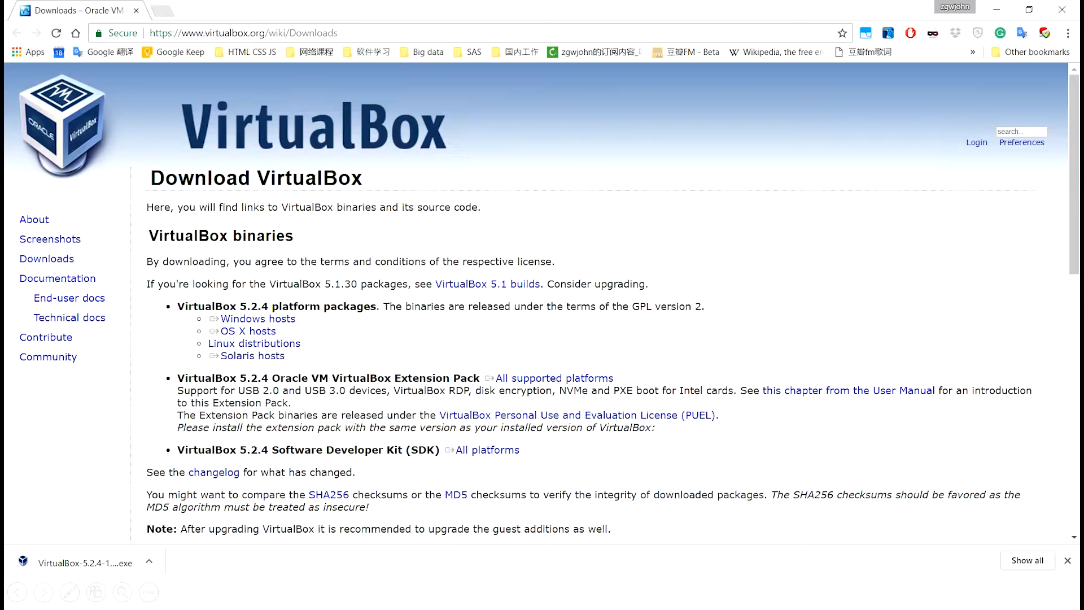
pyautogui.click(109, 564)
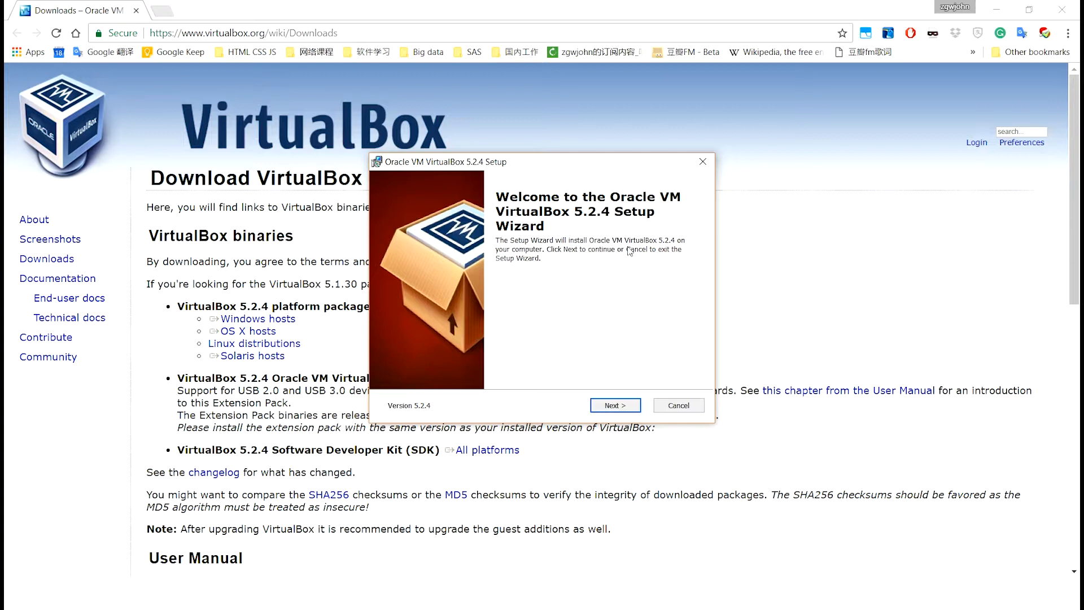
pyautogui.click(618, 412)
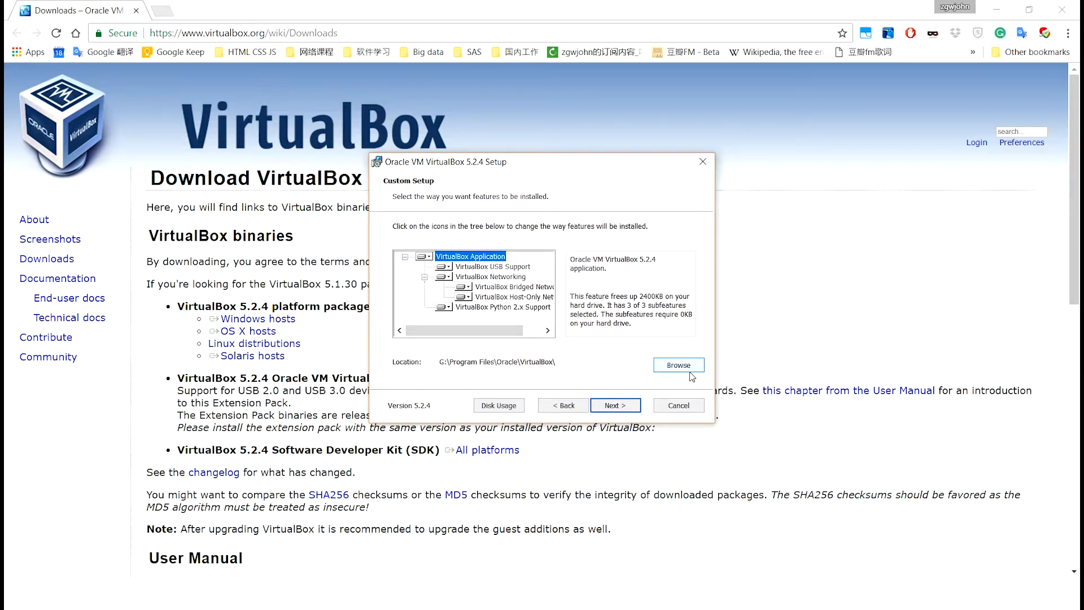
# Keep the default features, the G:\Program Files\Oracle\VirtualBox\ location and all four shortcut options
pyautogui.click(612, 406)
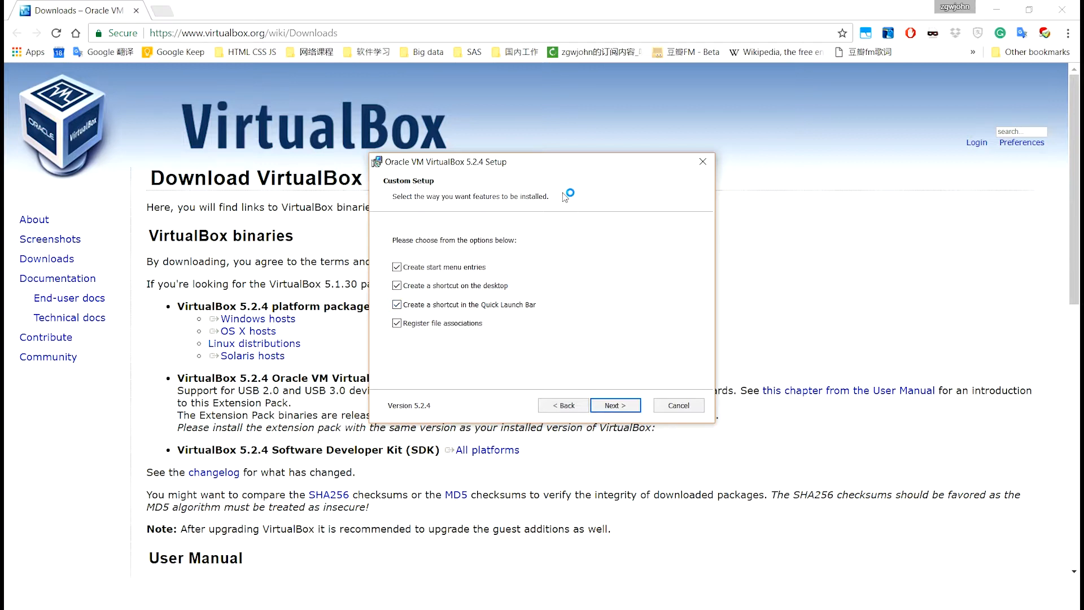
pyautogui.click(617, 406)
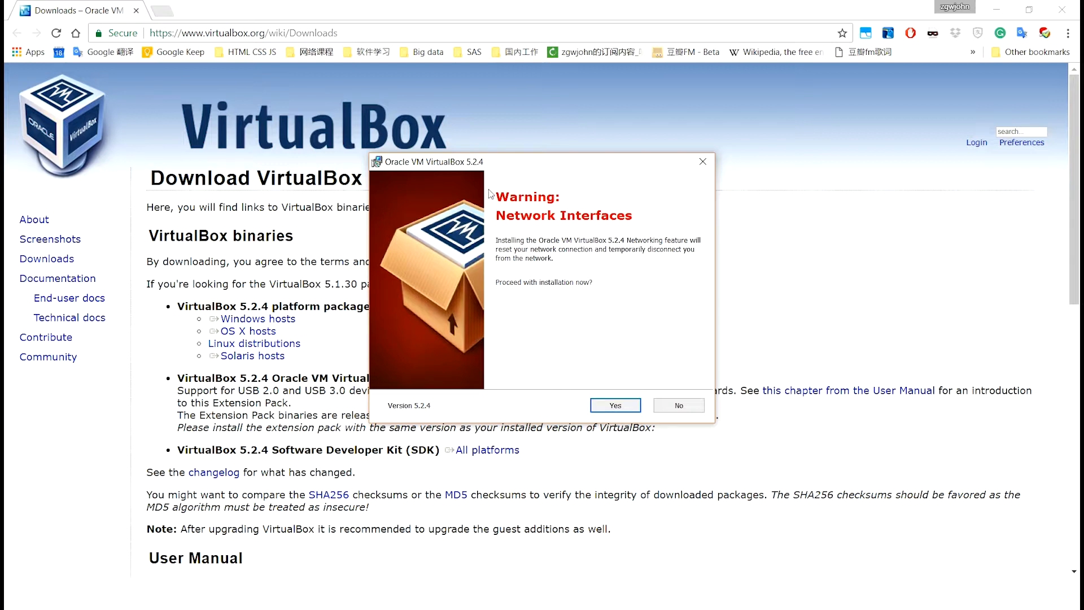
# Answer Yes to the Network Interfaces warning, install VirtualBox 5.2.4, and Finish the wizard
pyautogui.click(614, 405)
pyautogui.click(610, 406)
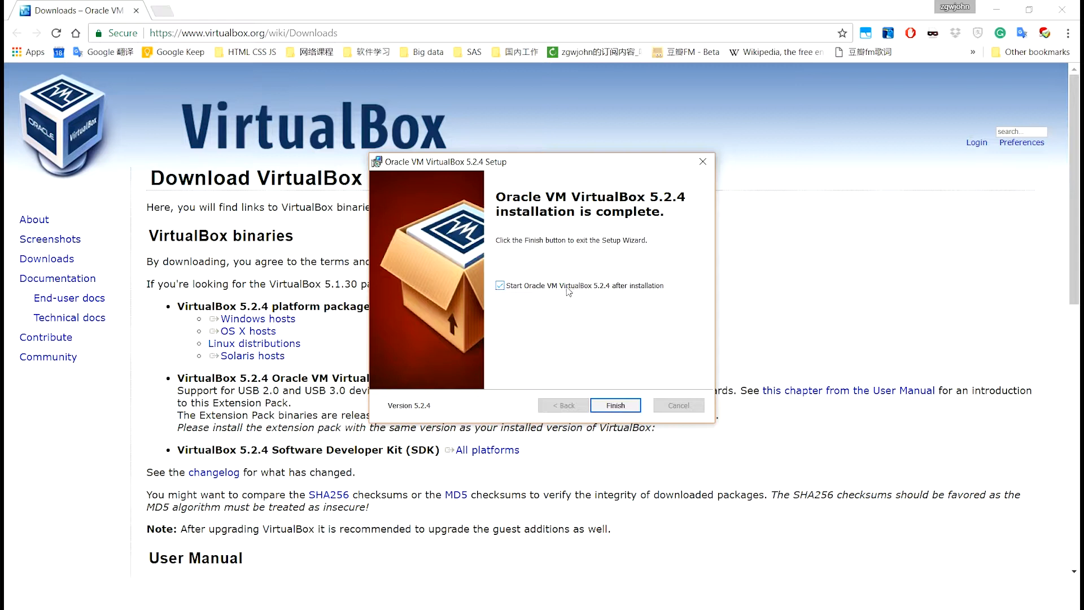
pyautogui.click(626, 410)
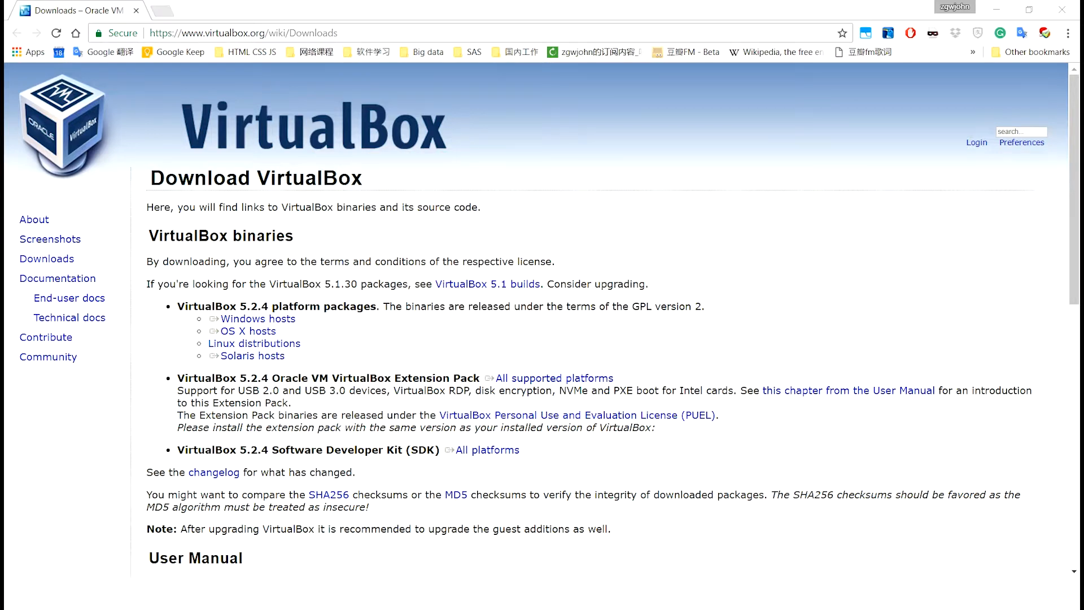
# Minimize Chrome and advance the slideshow to slide 2 on downloading the SAS University Edition vApp
pyautogui.moveTo(627, 407); pyautogui.dragTo(198, 252)
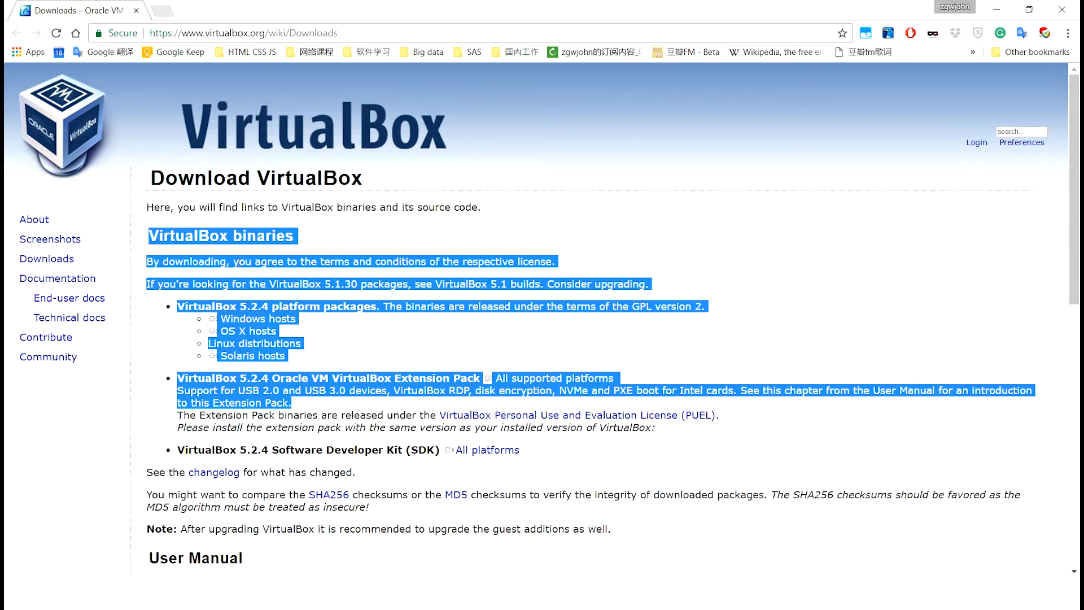
pyautogui.click(216, 292)
pyautogui.click(997, 12)
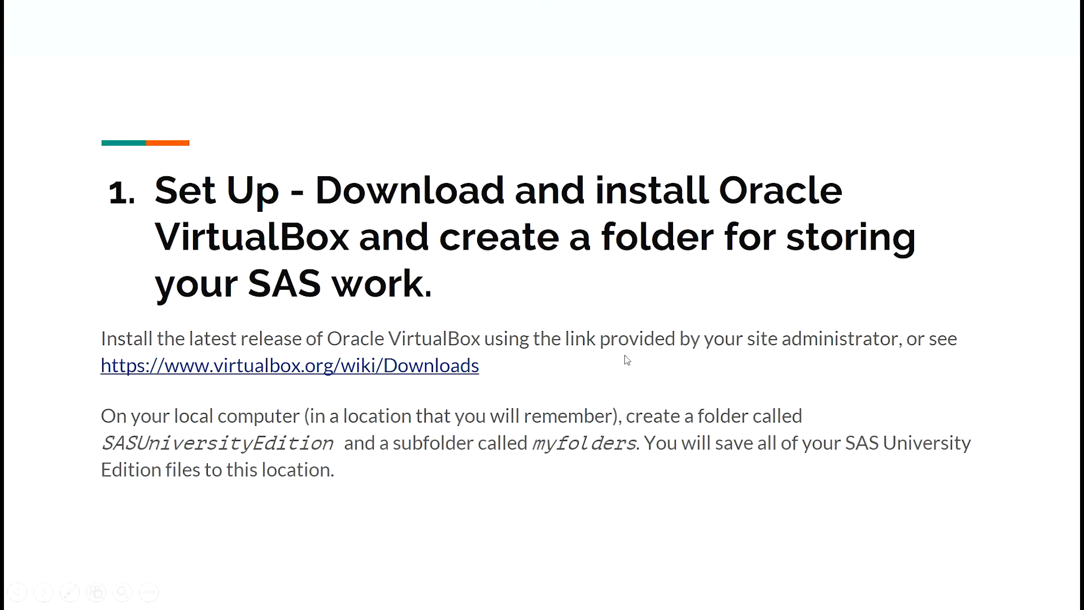
pyautogui.click(654, 338)
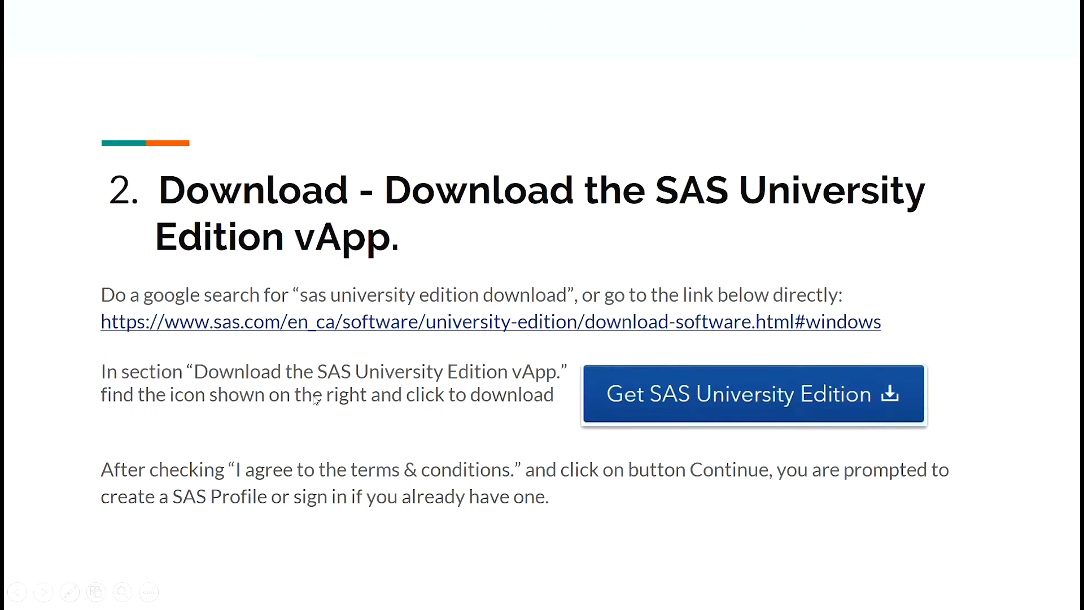
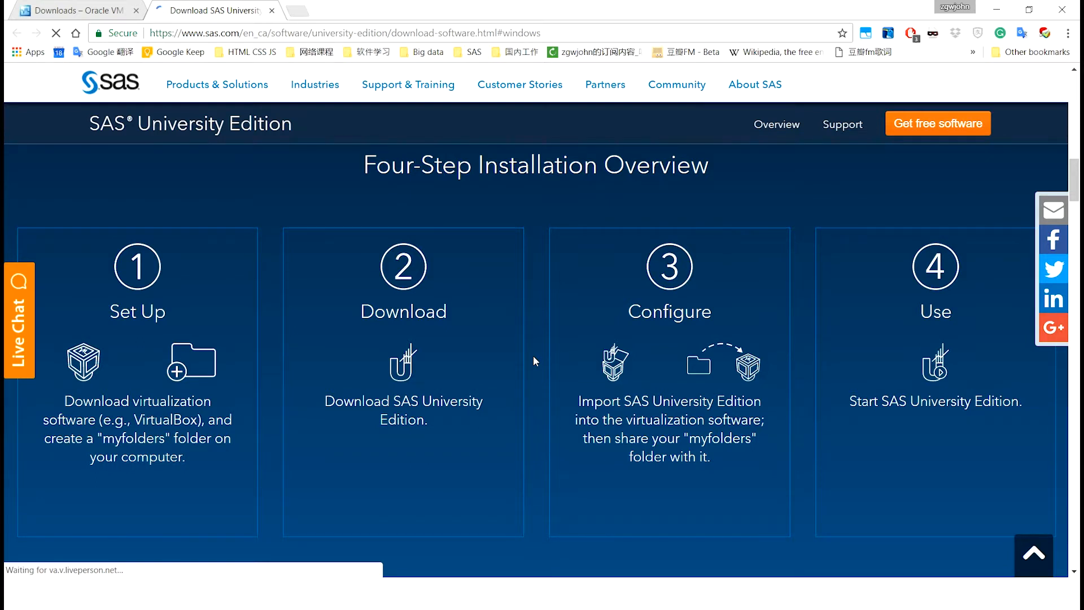
# Scroll the SAS University Edition download page down to the Four-Step Installation Overview
pyautogui.scroll(-8, 533, 356)
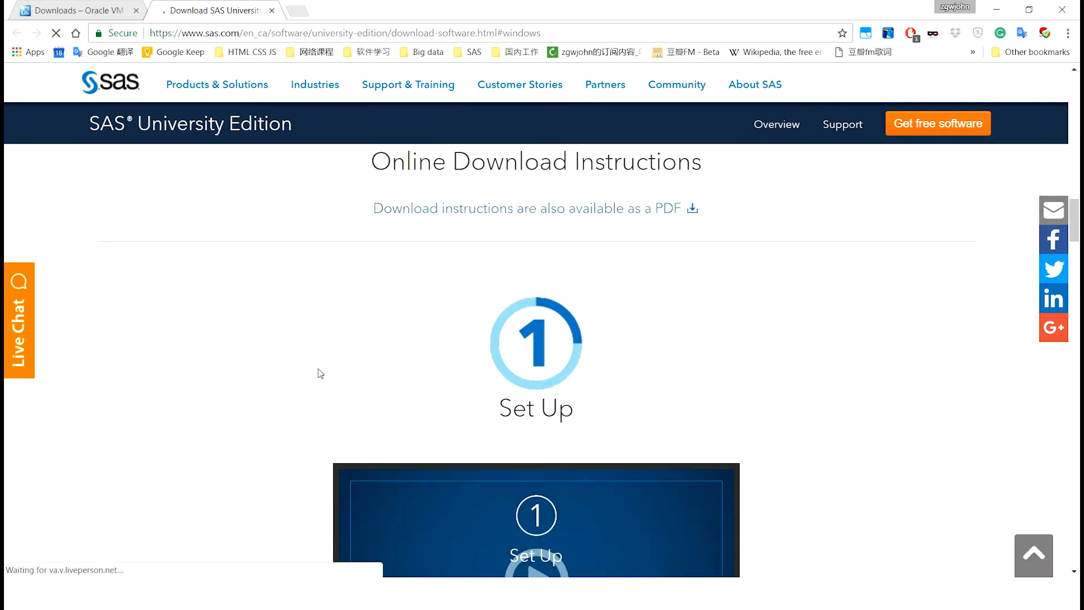
# Scroll to 'Download the SAS University Edition vApp' and select Get SAS University Edition
pyautogui.scroll(-3, 320, 373)
pyautogui.scroll(-2, 266, 369)
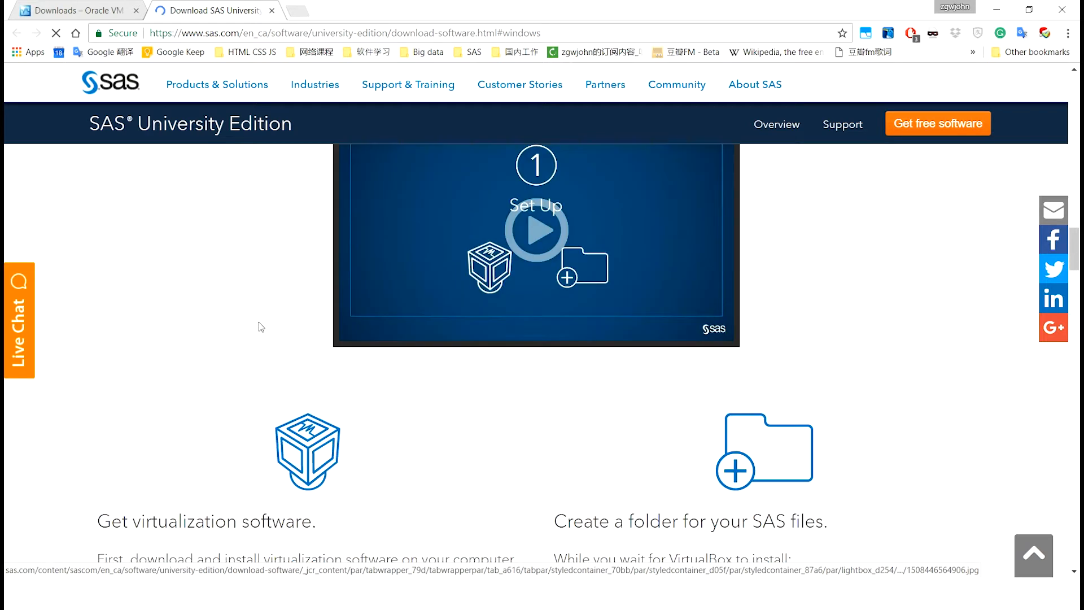
pyautogui.scroll(-3, 235, 380)
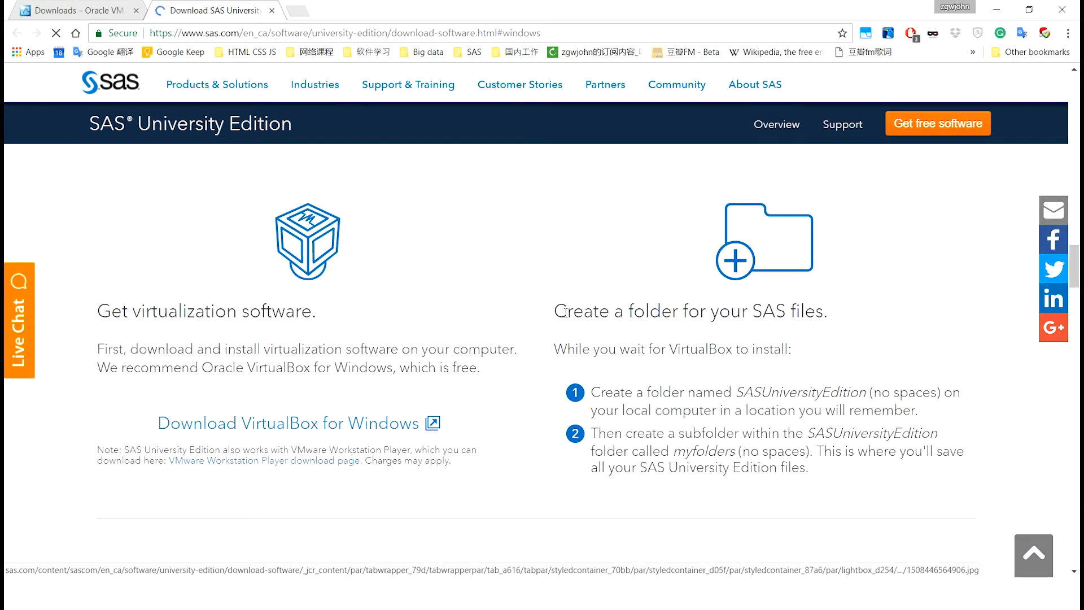
pyautogui.scroll(-9, 423, 426)
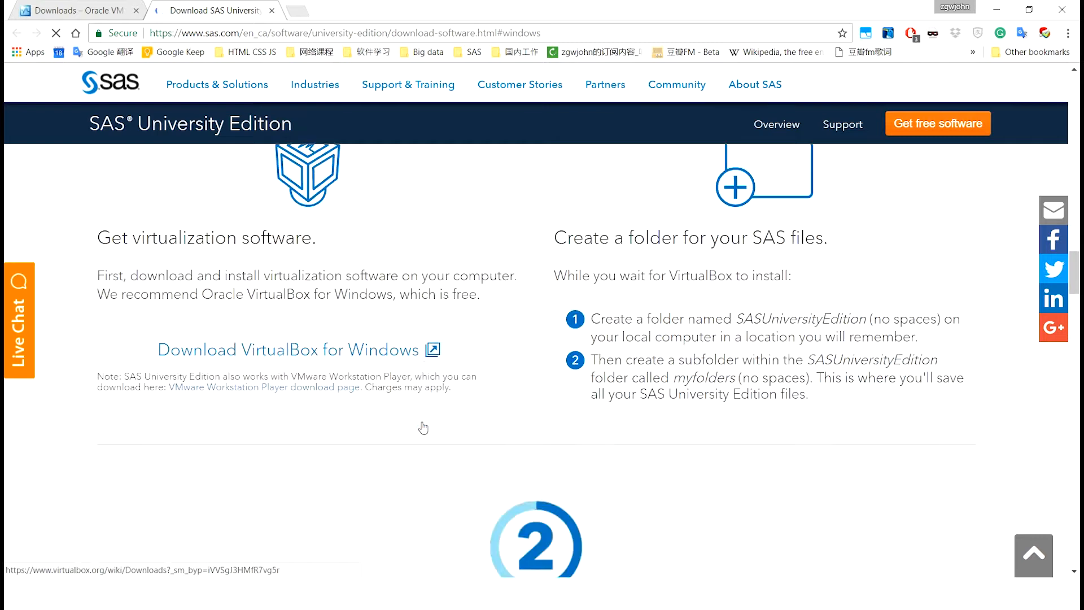
pyautogui.scroll(1, 339, 429)
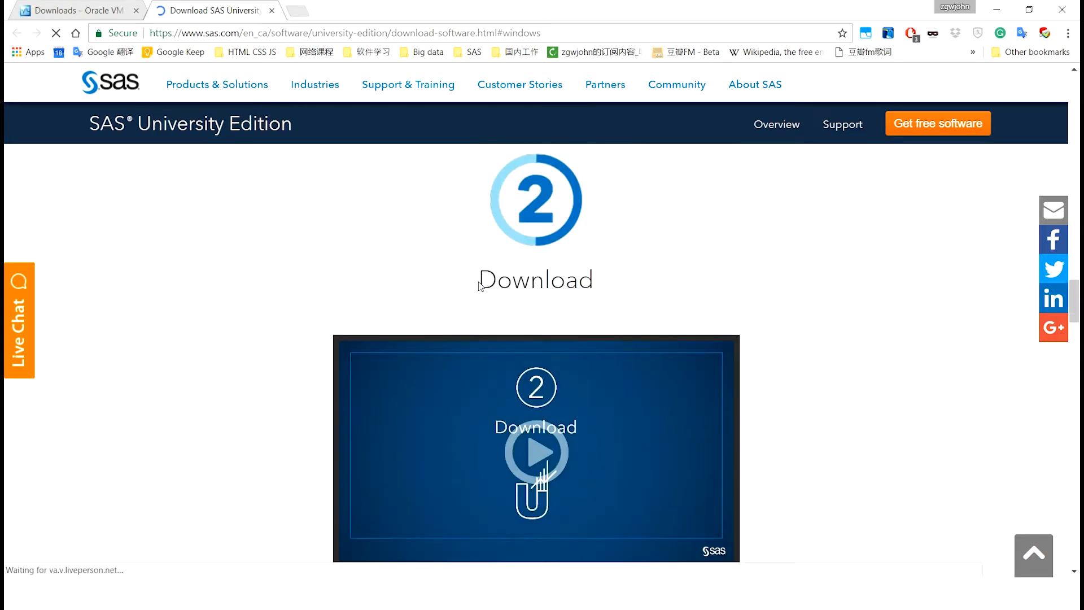
pyautogui.scroll(-4, 315, 321)
pyautogui.scroll(-4, 258, 354)
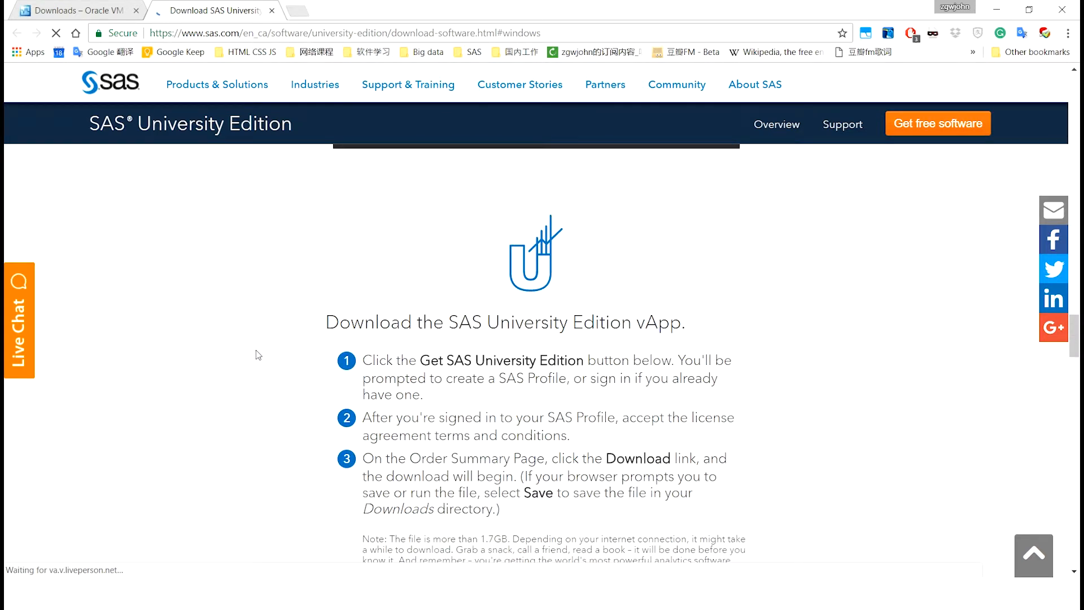
pyautogui.scroll(-1, 258, 354)
pyautogui.scroll(-3, 259, 354)
pyautogui.scroll(2, 260, 351)
pyautogui.scroll(-2, 260, 351)
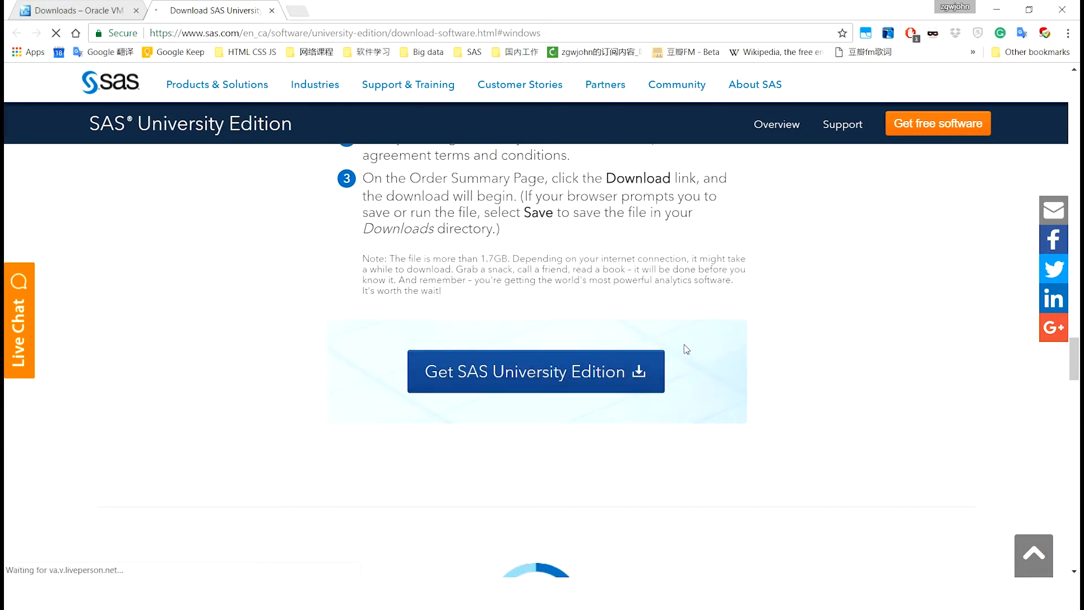
pyautogui.scroll(1, 374, 401)
pyautogui.click(491, 443)
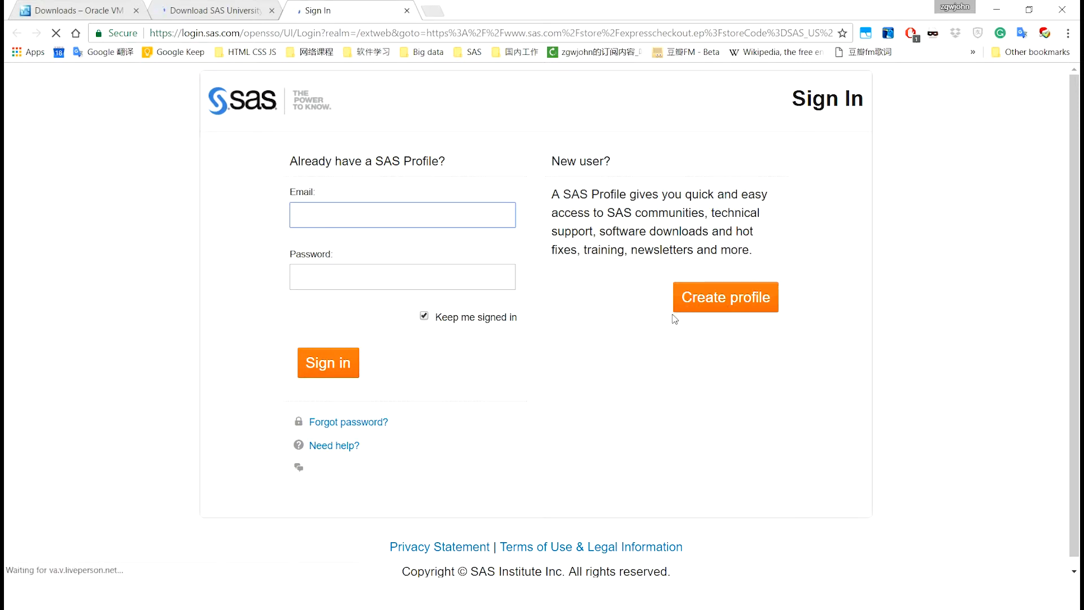
# Start a new SAS Profile, choose the preferred language and step through the name fields
pyautogui.click(691, 303)
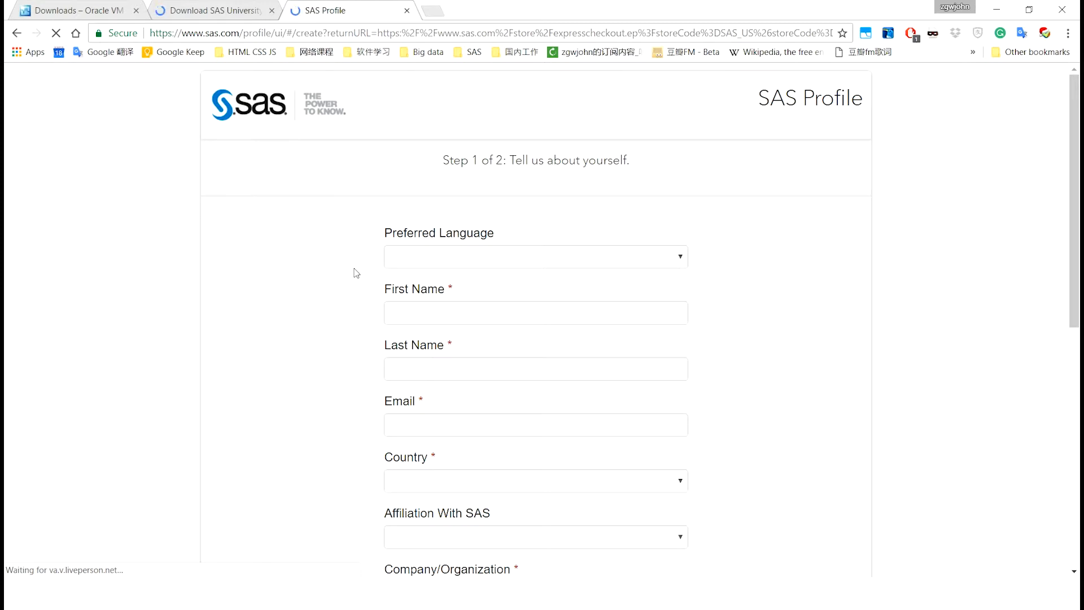
pyautogui.click(462, 259)
pyautogui.scroll(-2, 363, 273)
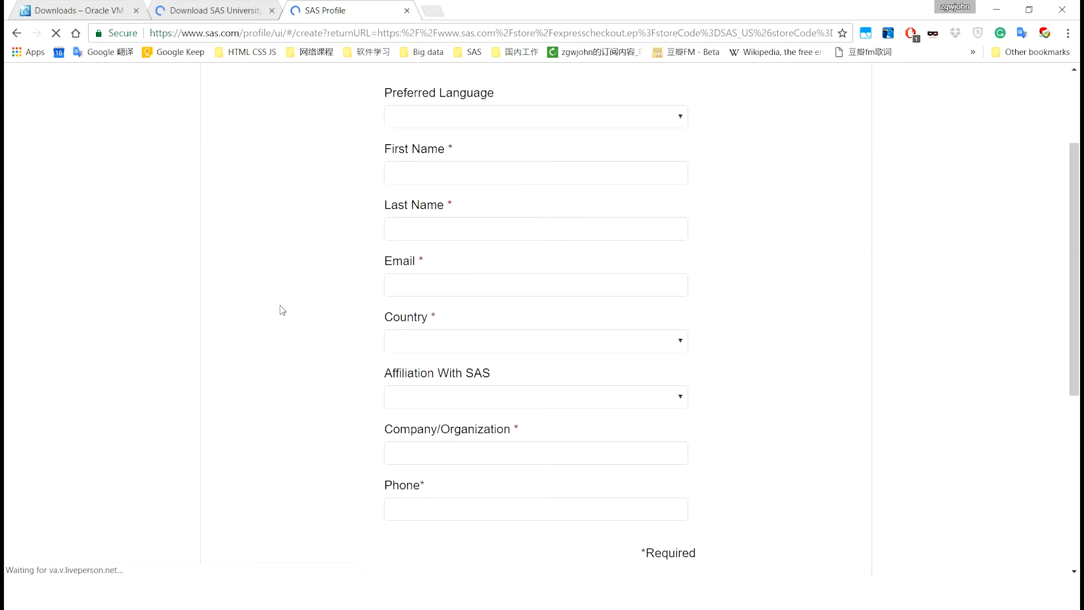
pyautogui.scroll(1, 428, 241)
pyautogui.click(428, 242)
pyautogui.press('Tab')
pyautogui.press('Tab')
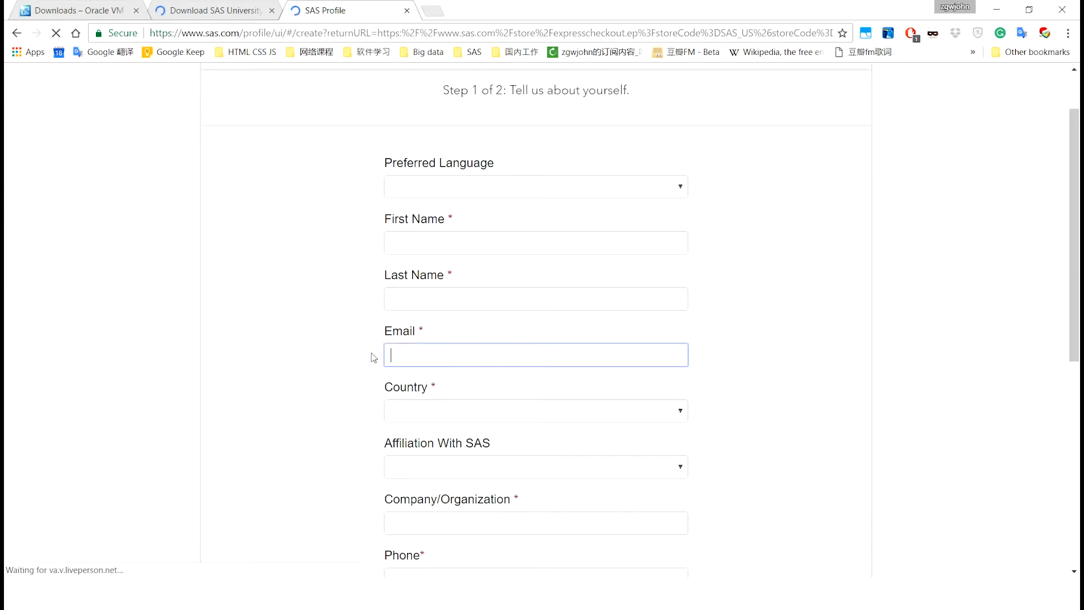
pyautogui.scroll(-1, 371, 346)
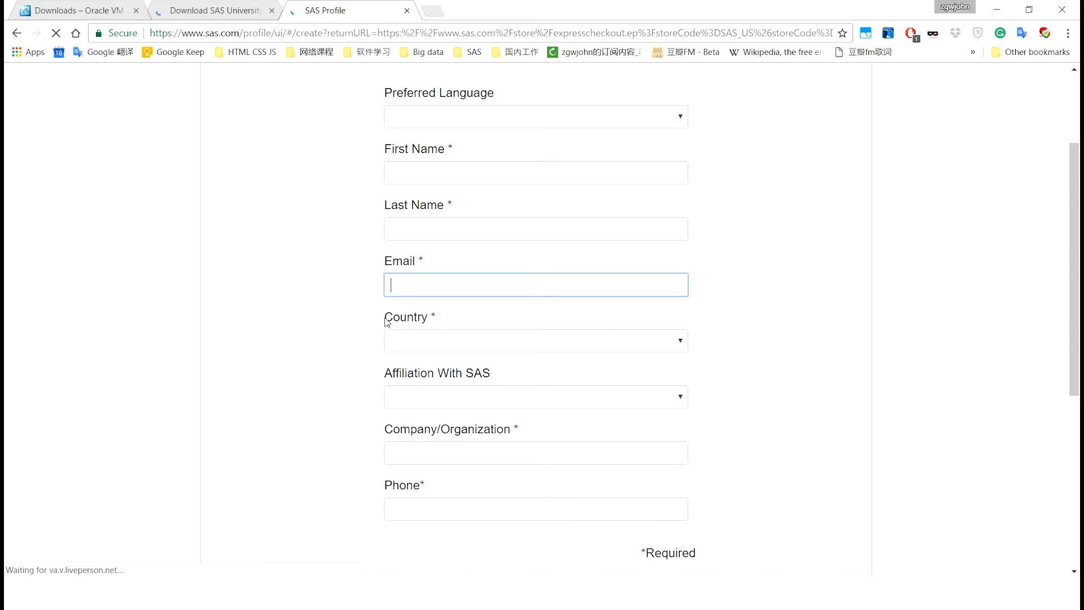
# Move on to the country choice and agree to the terms of use and conditions
pyautogui.press('Tab')
pyautogui.moveTo(432, 316); pyautogui.dragTo(438, 318)
pyautogui.click(429, 323)
pyautogui.scroll(-1, 375, 346)
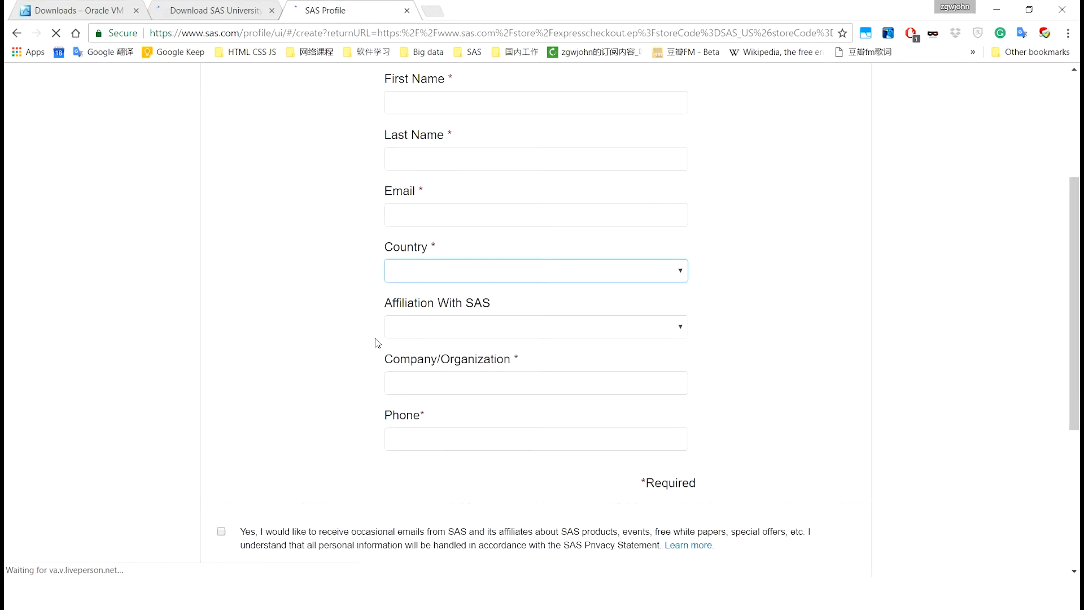
pyautogui.scroll(2, 346, 423)
pyautogui.scroll(-1, 557, 114)
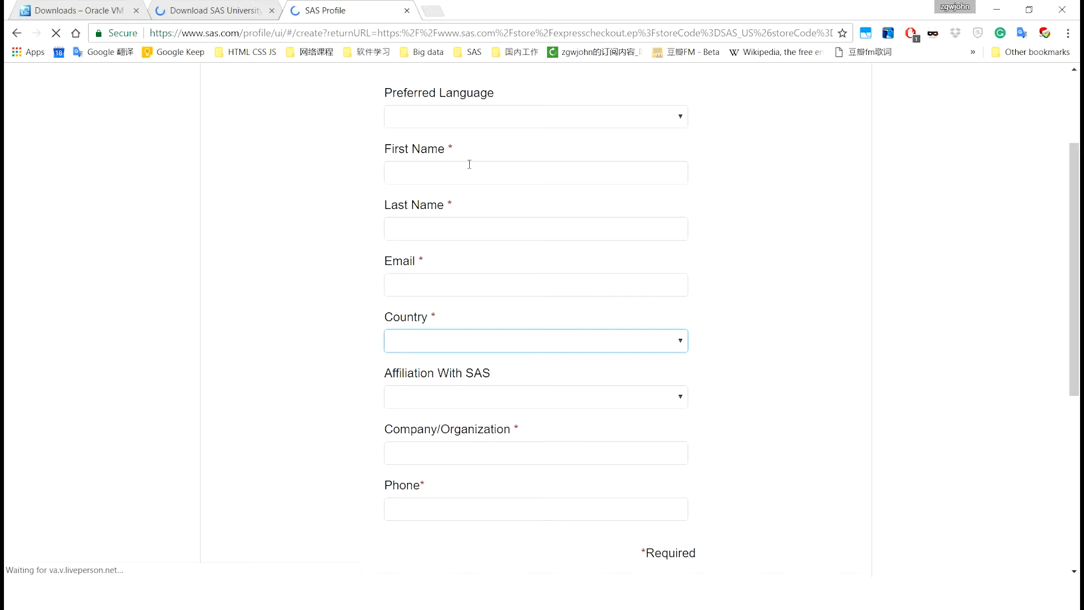
pyautogui.scroll(-4, 368, 320)
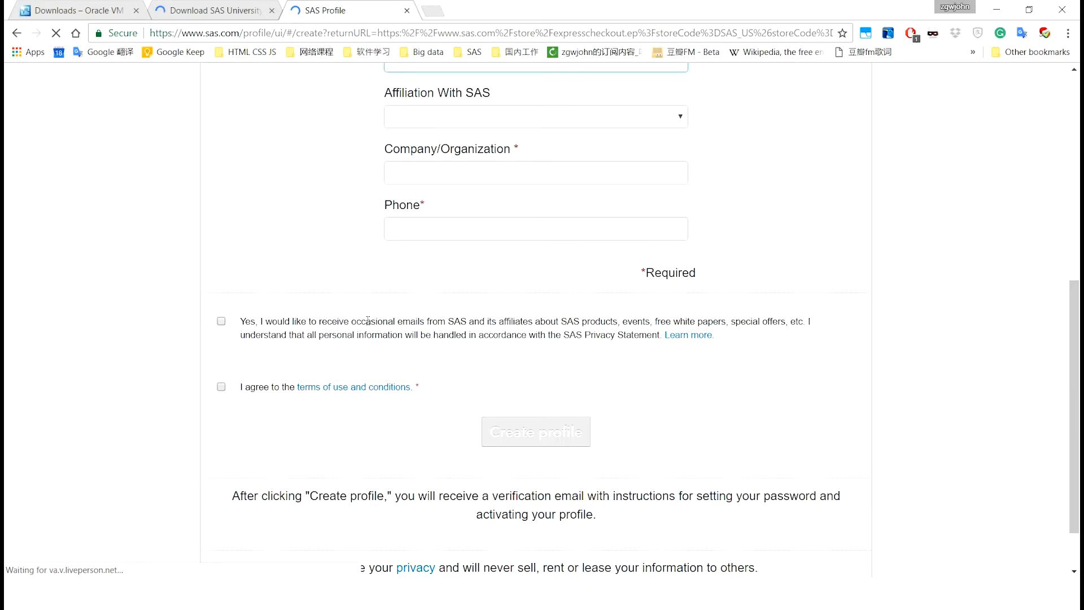
pyautogui.click(220, 386)
pyautogui.scroll(7, 339, 455)
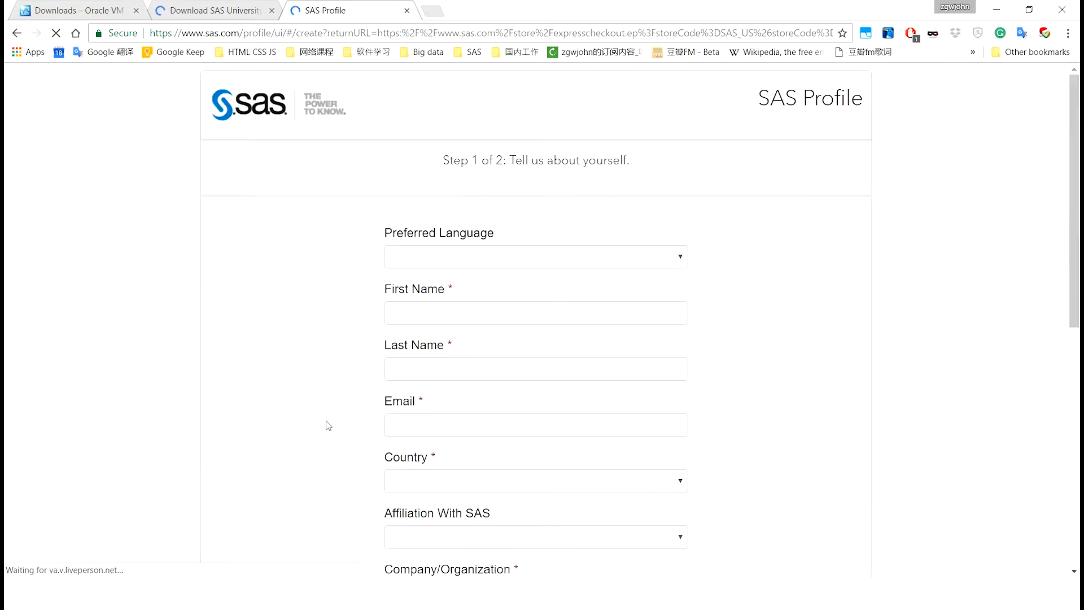
# Enter the account e-mail and password on the SAS Sign In page
pyautogui.click(437, 209)
pyautogui.press('Tab')
pyautogui.write('••')
pyautogui.press('BackSpace')
pyautogui.press('BackSpace')
pyautogui.write('••••••••••')
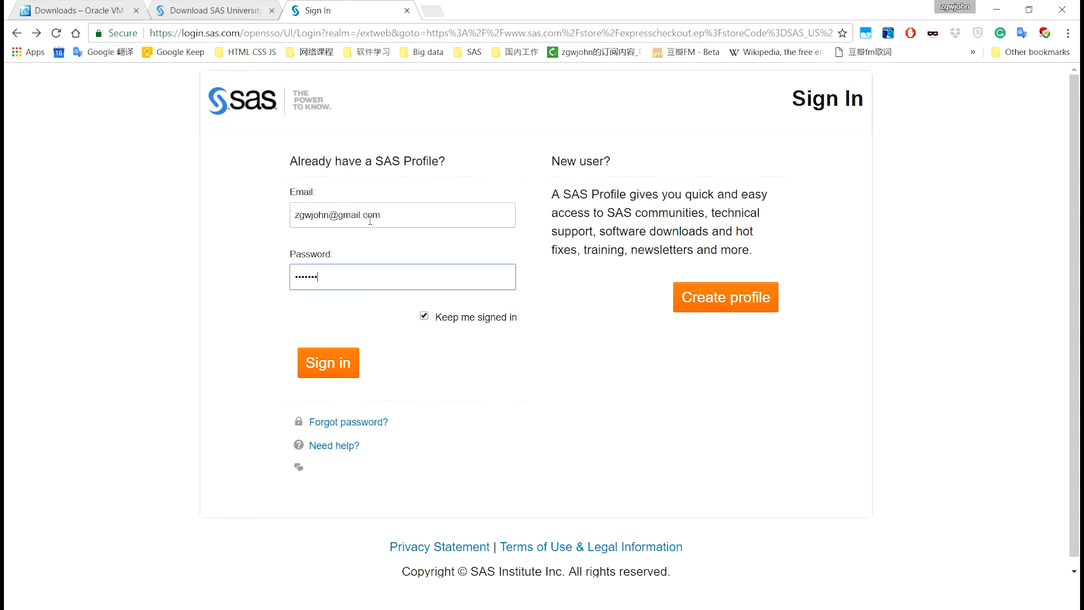
# Submit the sign-in, then return to the slideshow and advance to the Configure slide
pyautogui.press('Return')
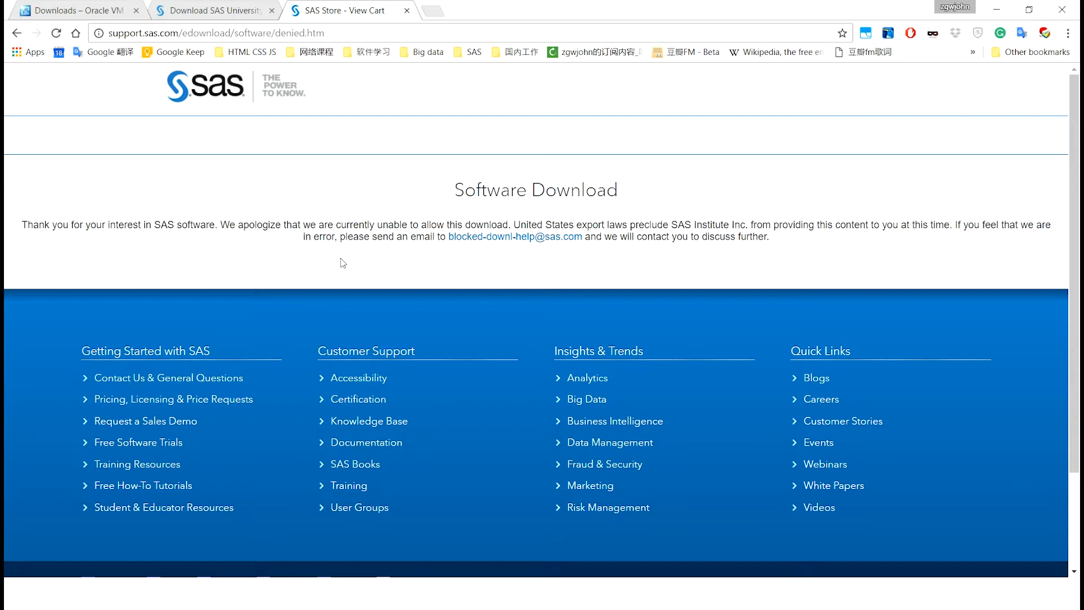
pyautogui.hotkey('alt', 'Tab')
pyautogui.hotkey('alt', 'Tab')
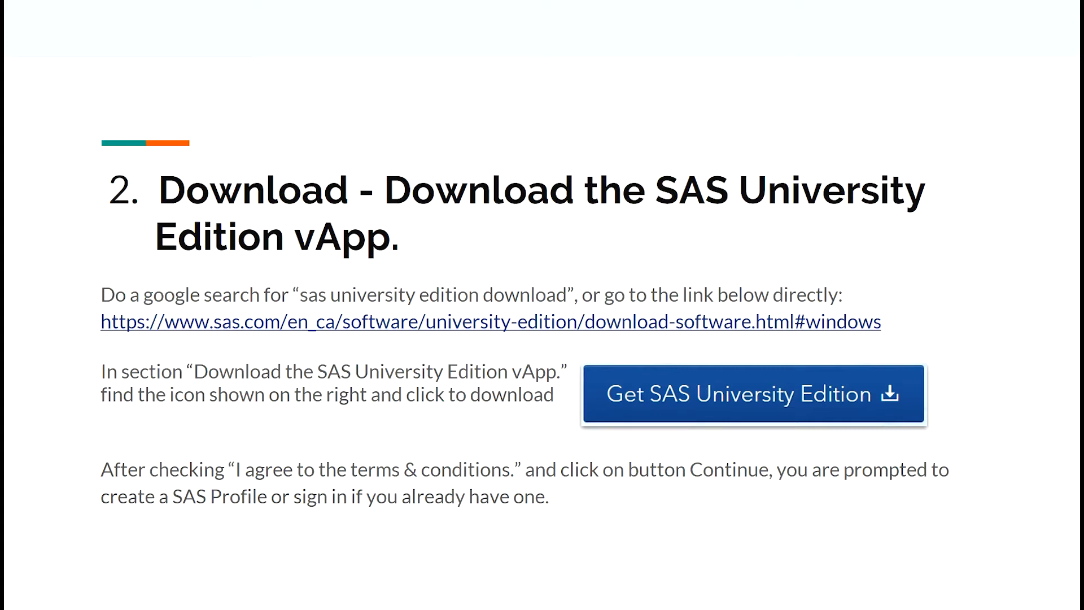
pyautogui.click(678, 221)
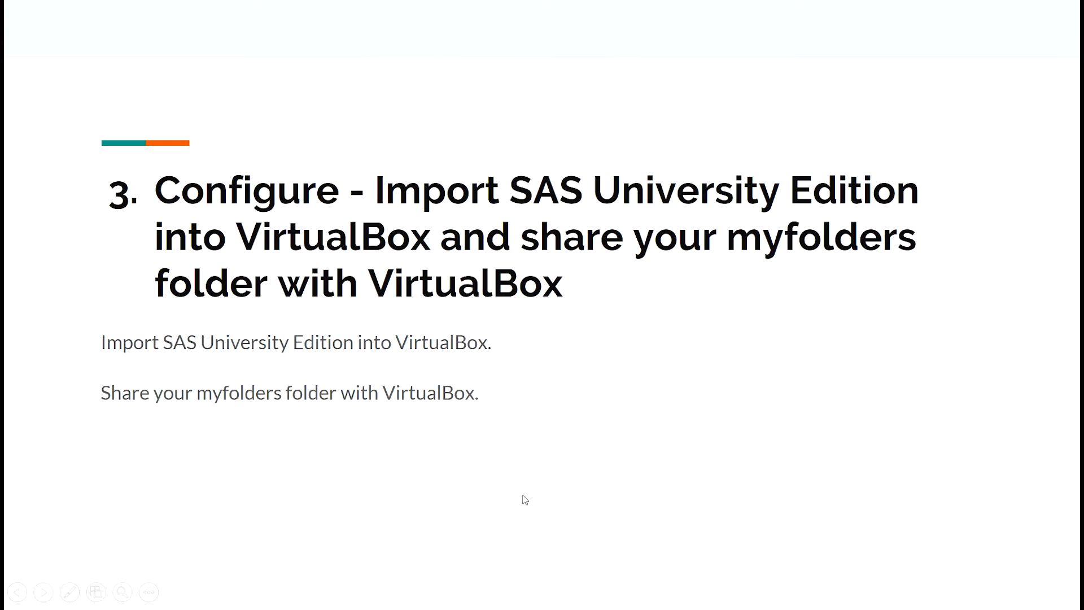
# Advance the slideshow to slide 4, the Use slide
pyautogui.press('Right')
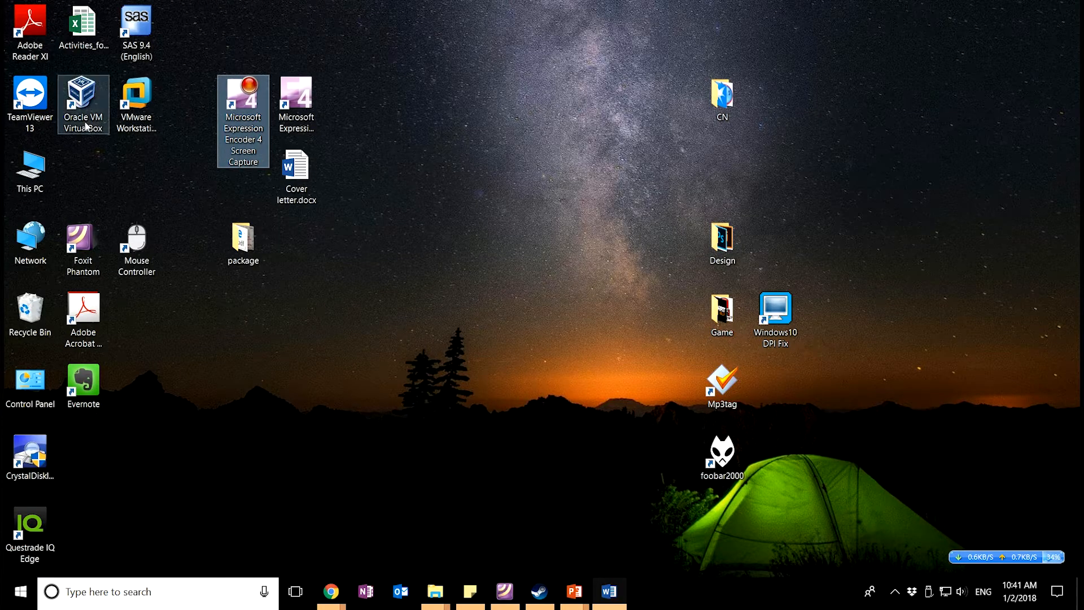
# Launch Oracle VM VirtualBox from the desktop shortcut and choose File > Import Appliance
pyautogui.click(83, 101)
pyautogui.click(126, 164)
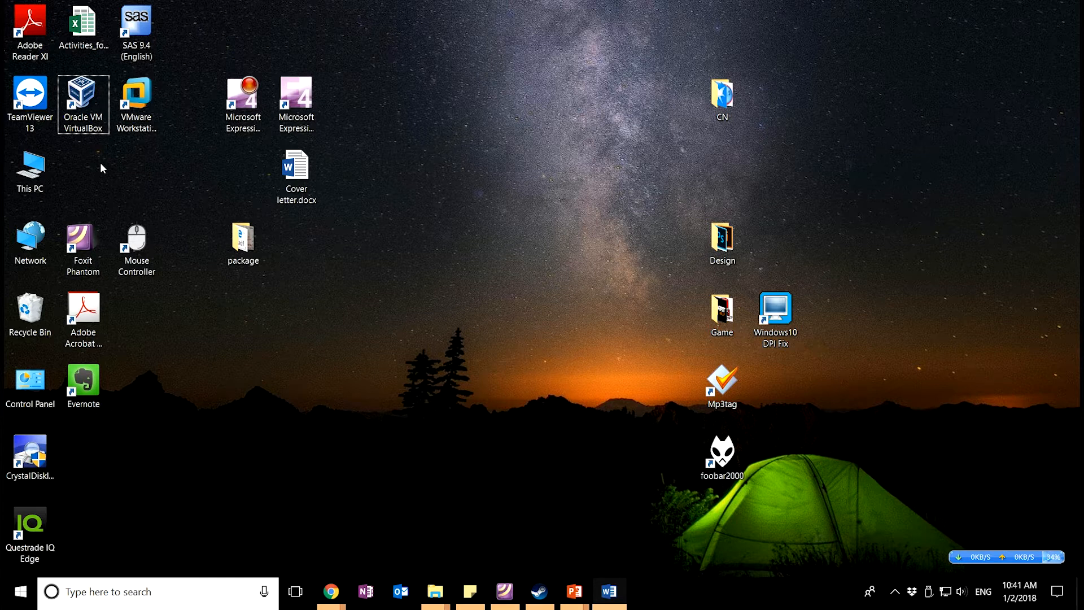
pyautogui.click(86, 120)
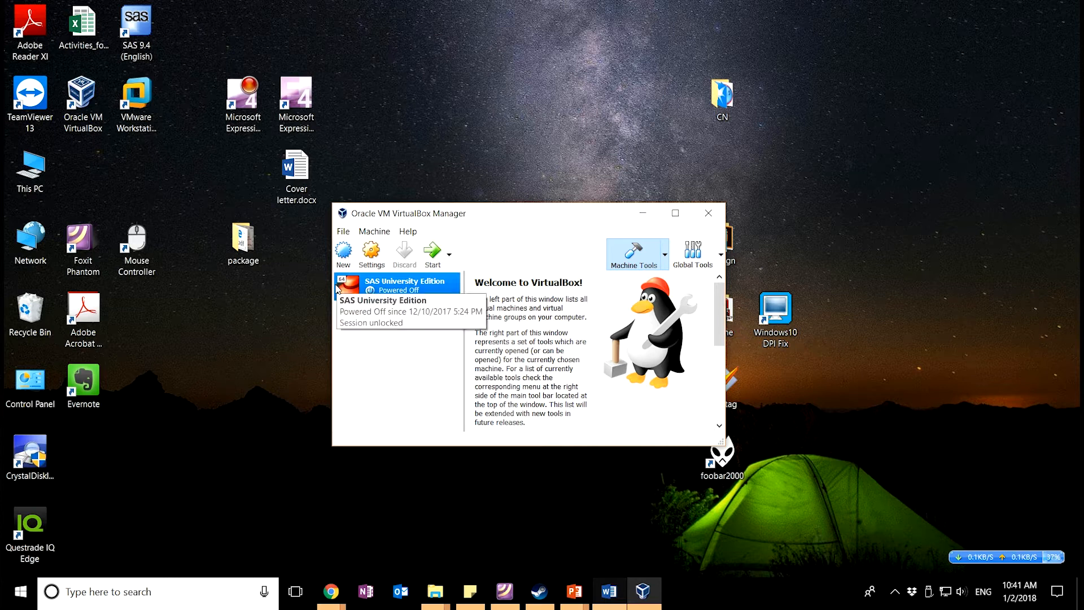
pyautogui.click(344, 232)
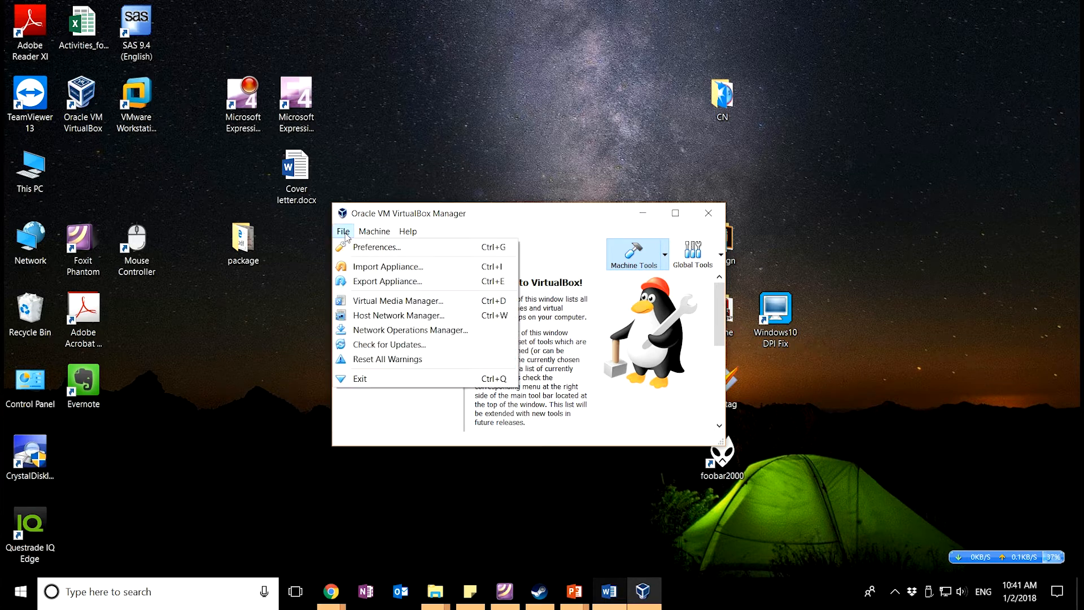
pyautogui.click(374, 271)
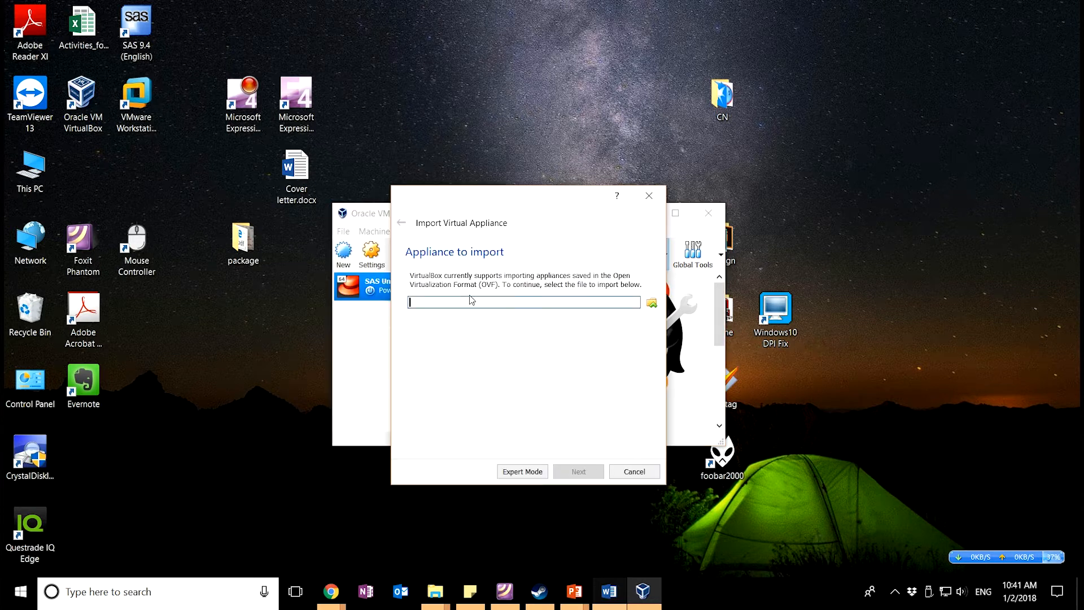
# Choose the SAS University Edition .ova file in the VM roms folder as the appliance
pyautogui.click(651, 303)
pyautogui.moveTo(641, 204); pyautogui.dragTo(542, 350)
pyautogui.click(705, 537)
pyautogui.click(651, 304)
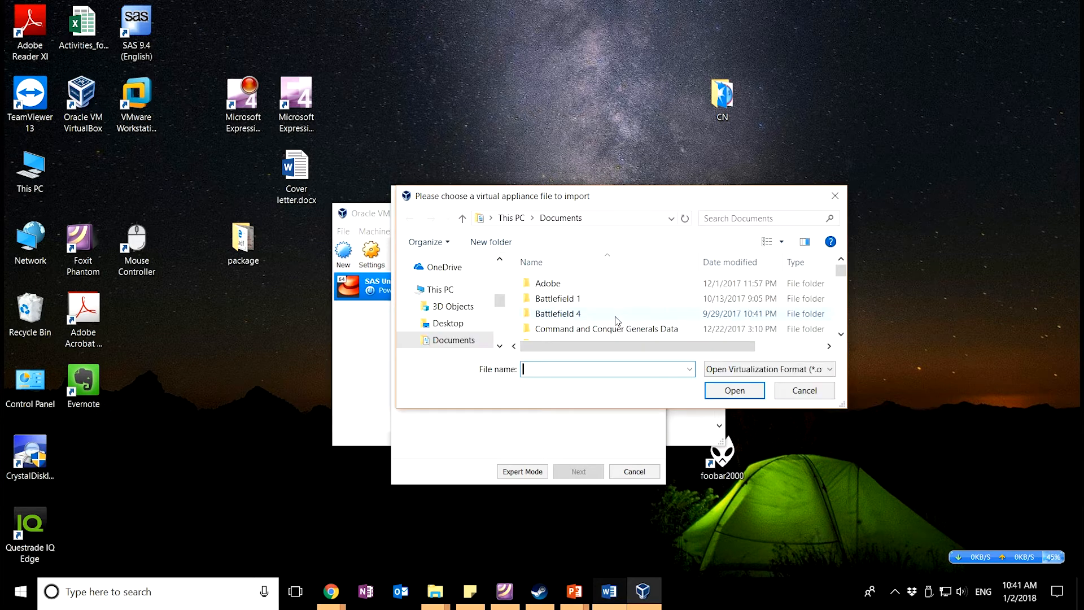
pyautogui.moveTo(625, 199); pyautogui.dragTo(580, 152)
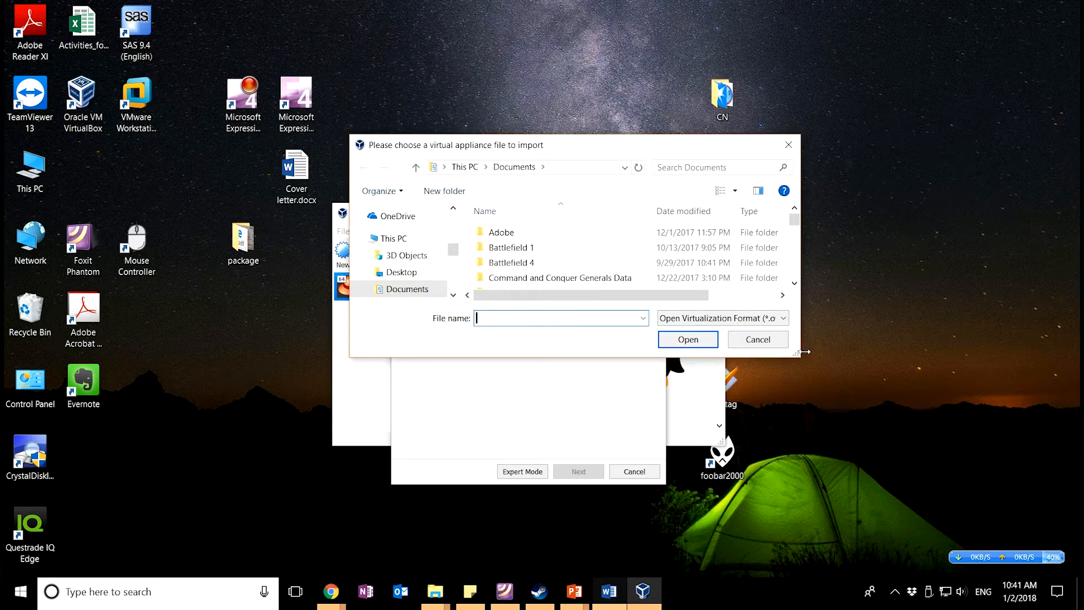
pyautogui.moveTo(796, 354); pyautogui.dragTo(863, 499)
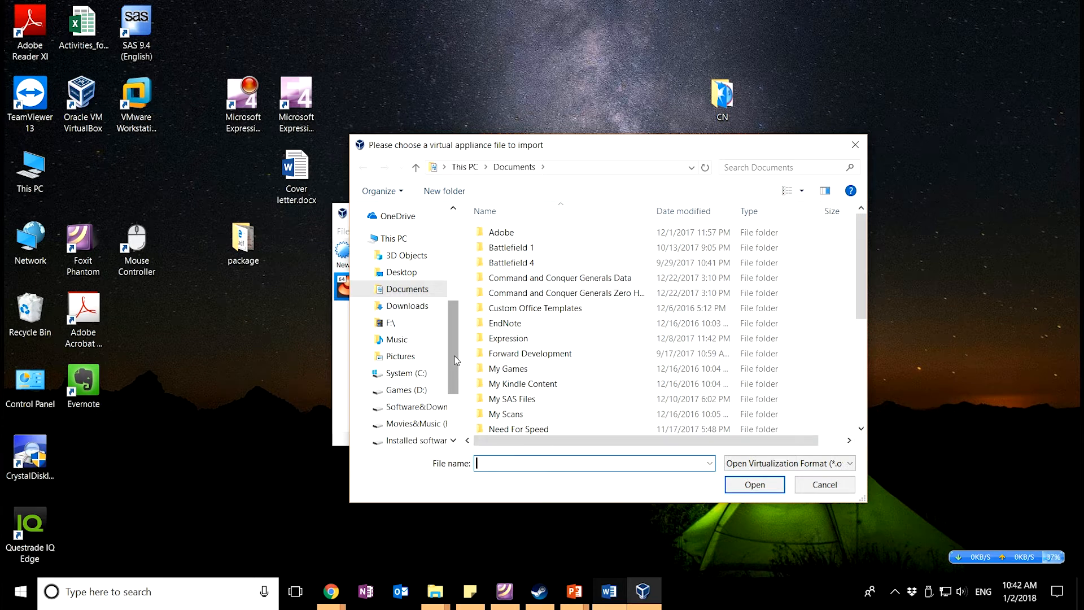
pyautogui.click(418, 440)
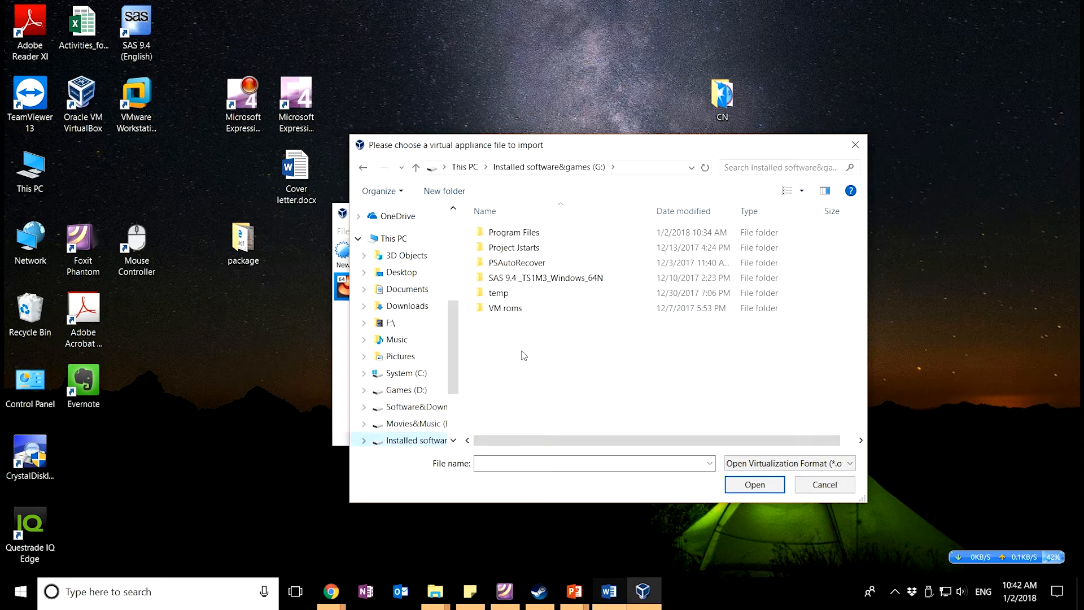
pyautogui.doubleClick(505, 308)
pyautogui.click(555, 251)
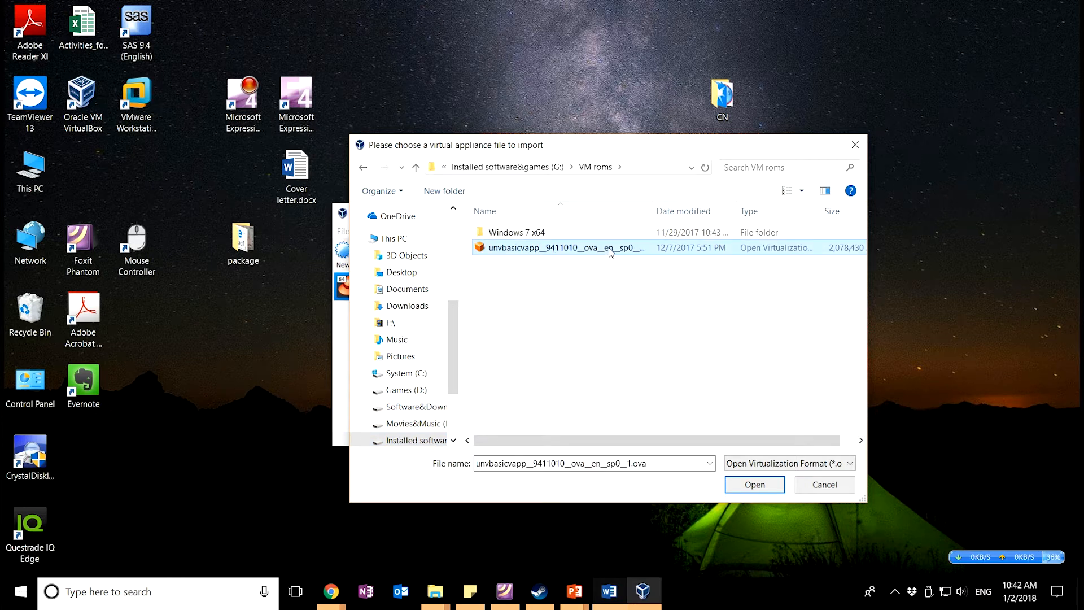
pyautogui.click(765, 484)
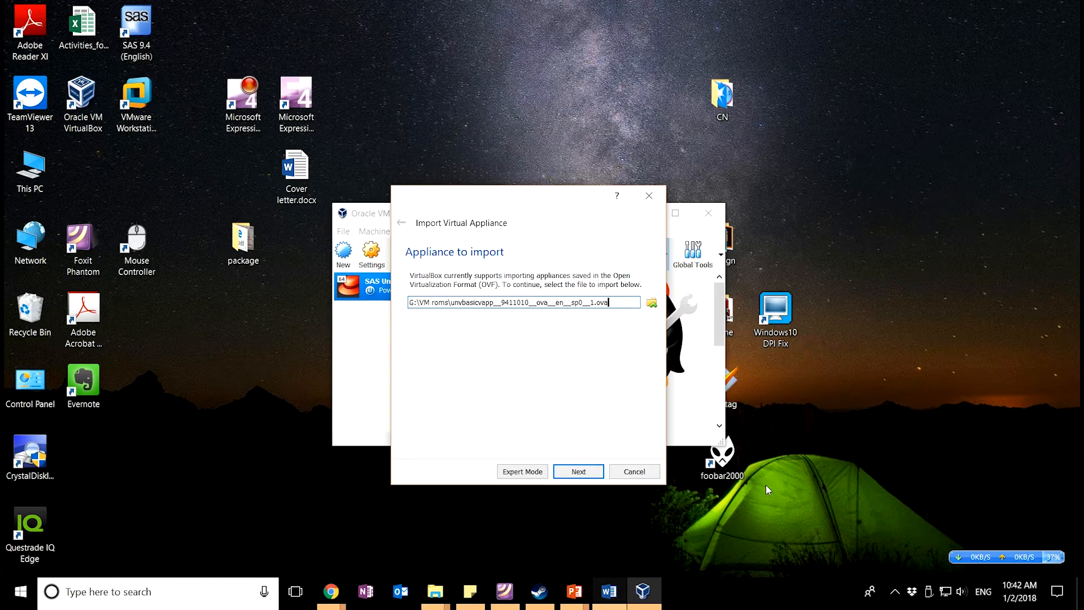
# Review the appliance settings (1024 MB RAM), import it, and select SAS University Edition_1
pyautogui.click(576, 479)
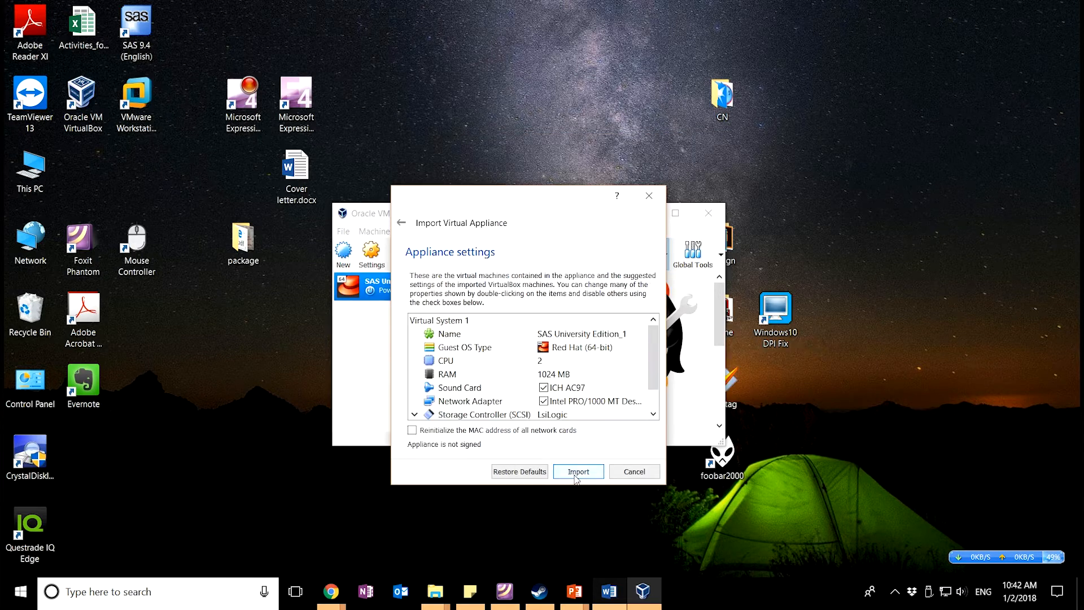
pyautogui.moveTo(653, 349)
pyautogui.mouseDown()
pyautogui.moveTo(654, 368)
pyautogui.moveTo(657, 341)
pyautogui.mouseUp()
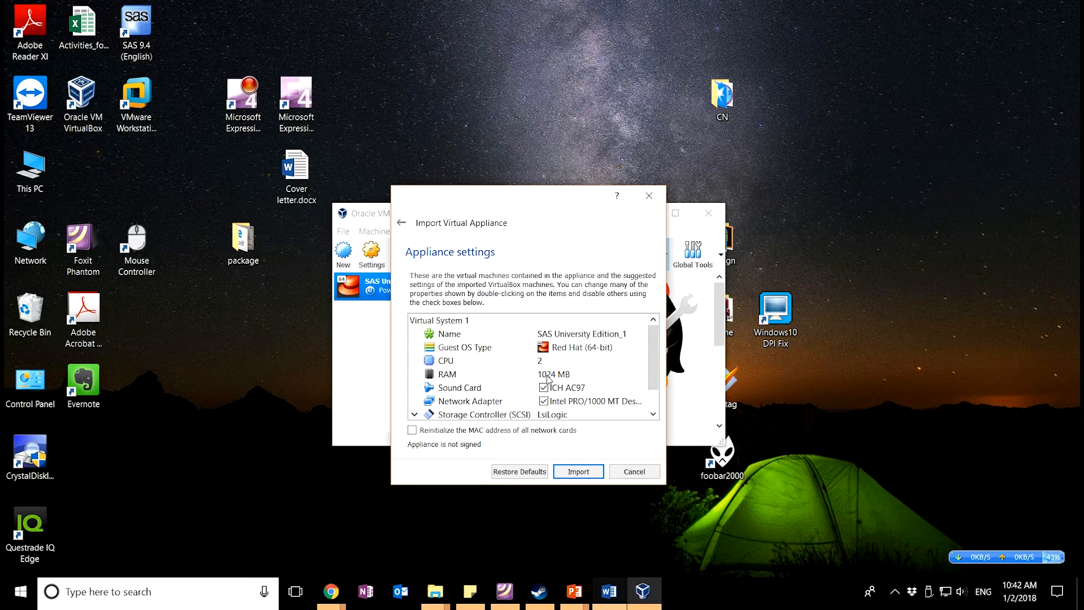
pyautogui.click(555, 375)
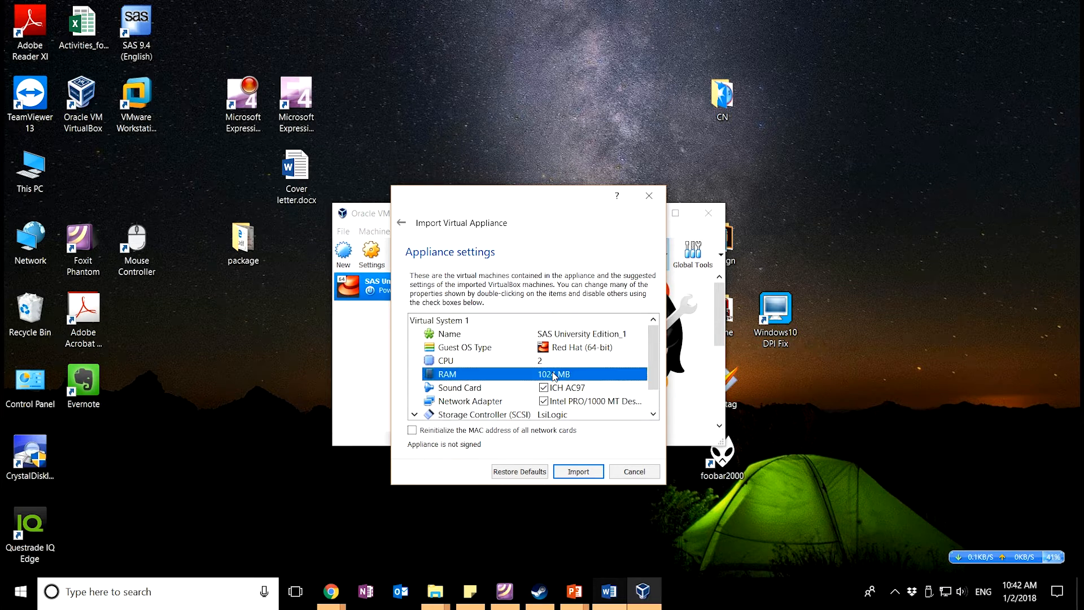
pyautogui.click(570, 472)
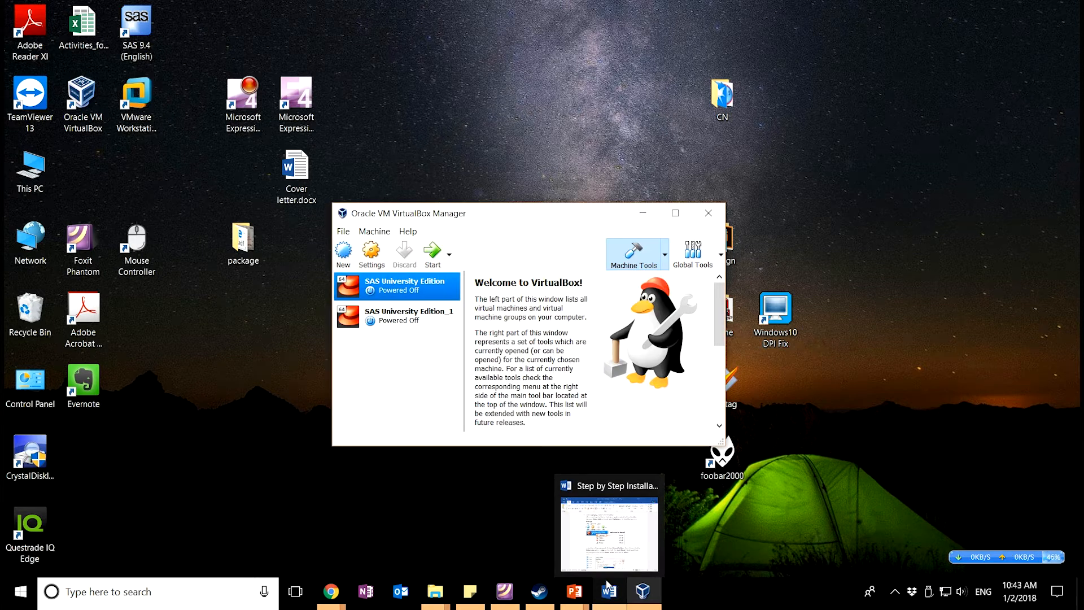
pyautogui.click(418, 321)
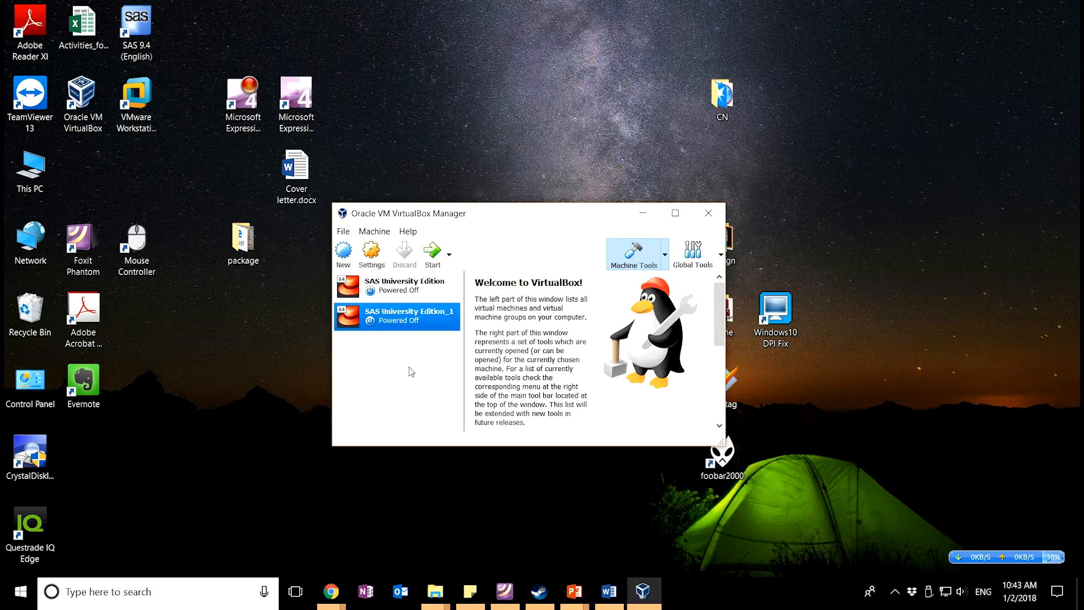
# Open the Shared Folders settings of SAS University Edition_1
pyautogui.rightClick(412, 319)
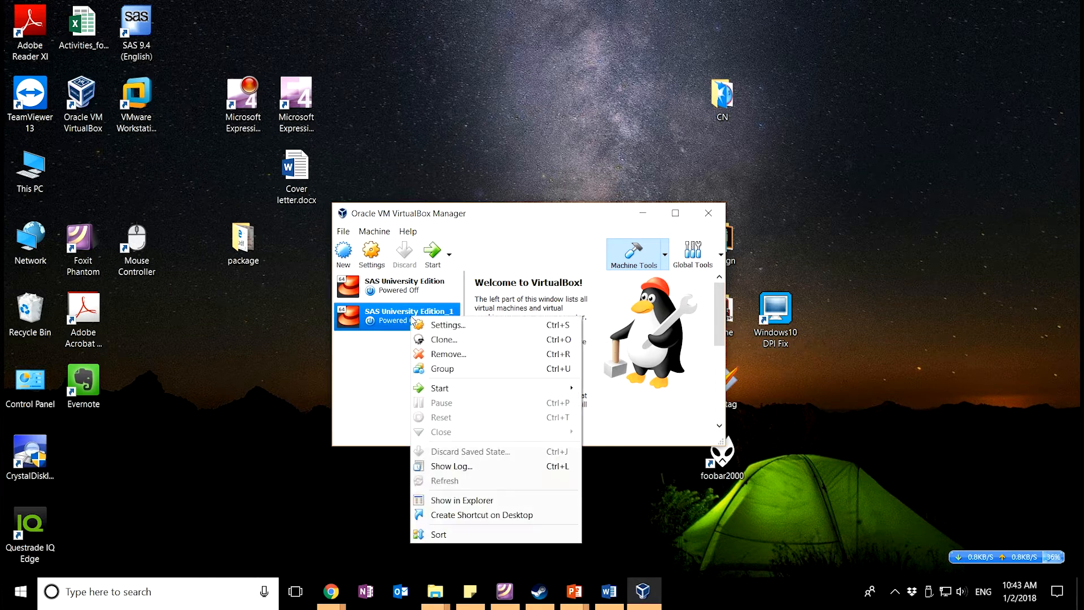
pyautogui.click(448, 333)
pyautogui.hotkey('alt', 'Tab')
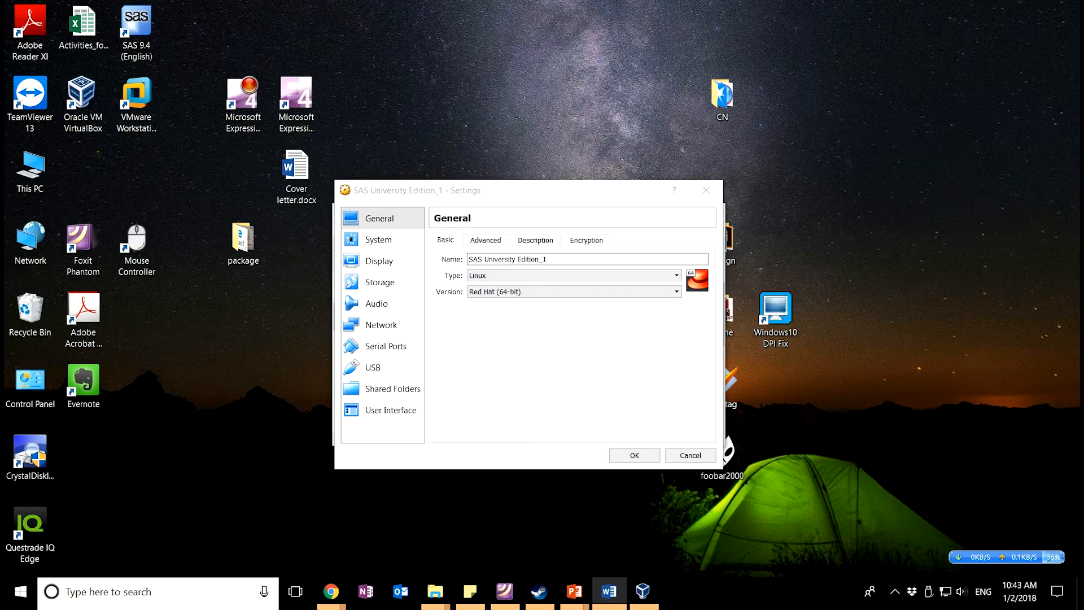
pyautogui.click(404, 391)
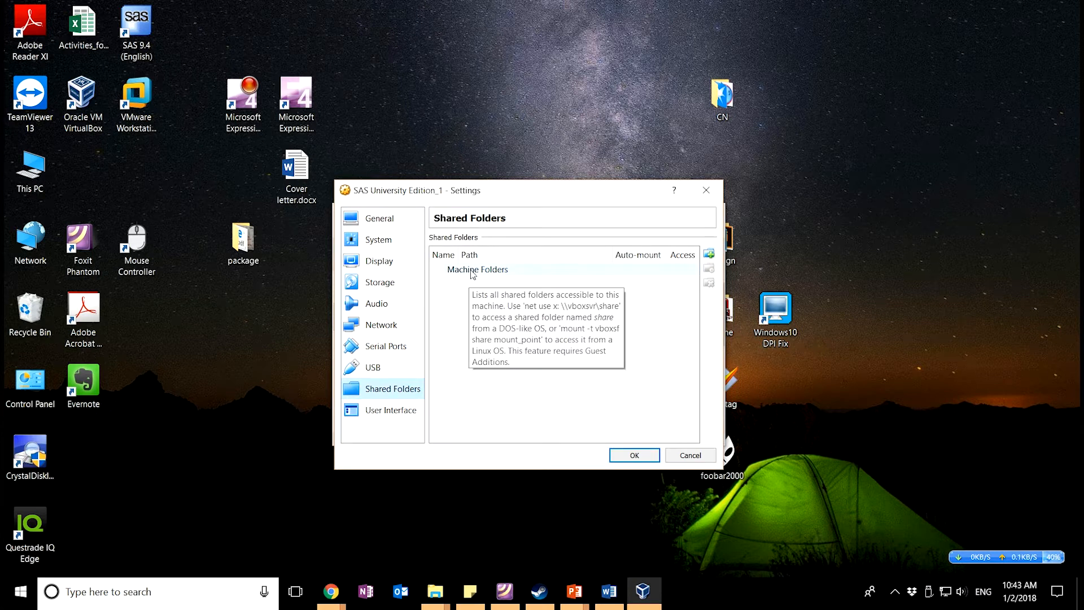
# Add a shared folder pointing to SASUniversityEdition\myfolders
pyautogui.click(709, 255)
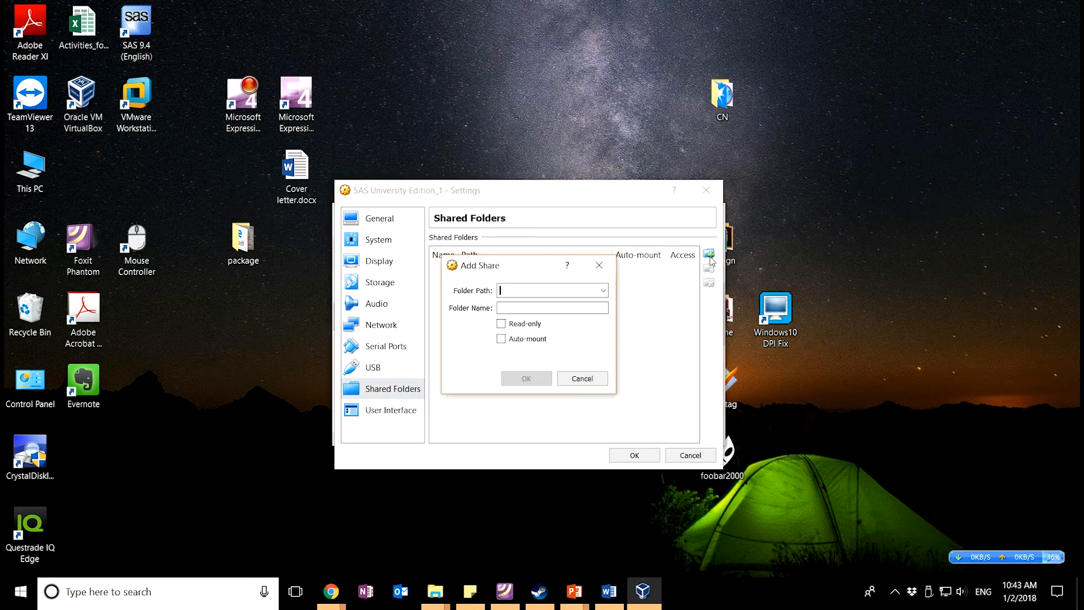
pyautogui.click(602, 291)
pyautogui.click(506, 278)
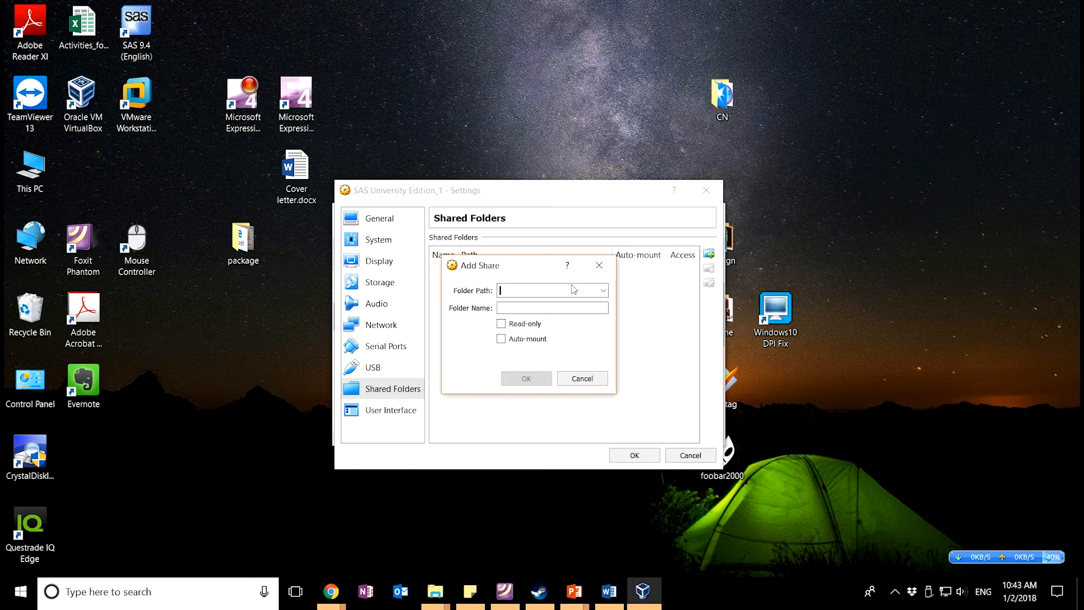
pyautogui.click(603, 292)
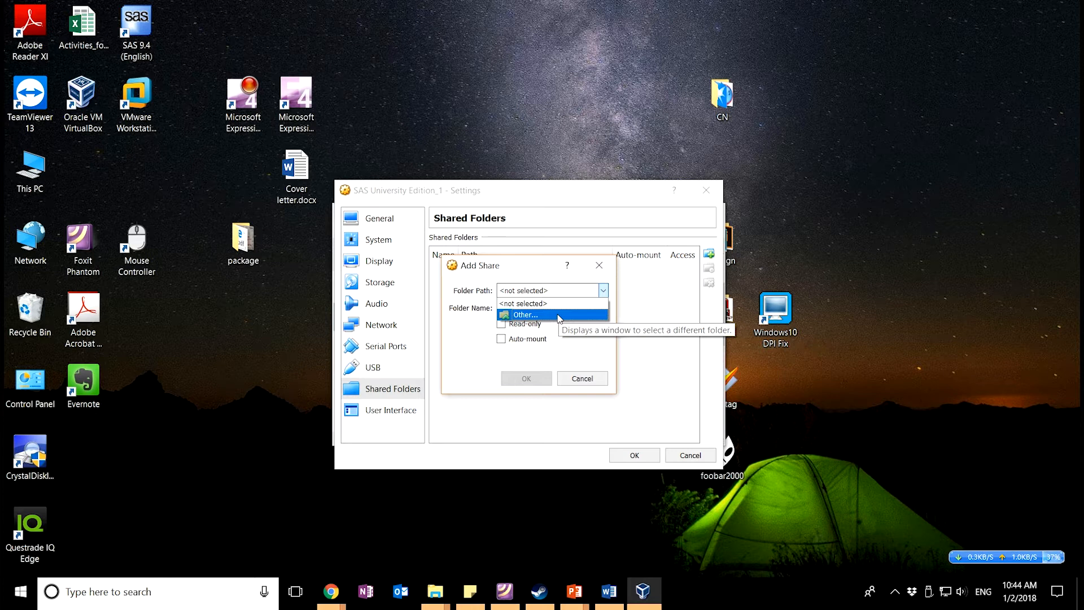
pyautogui.click(559, 316)
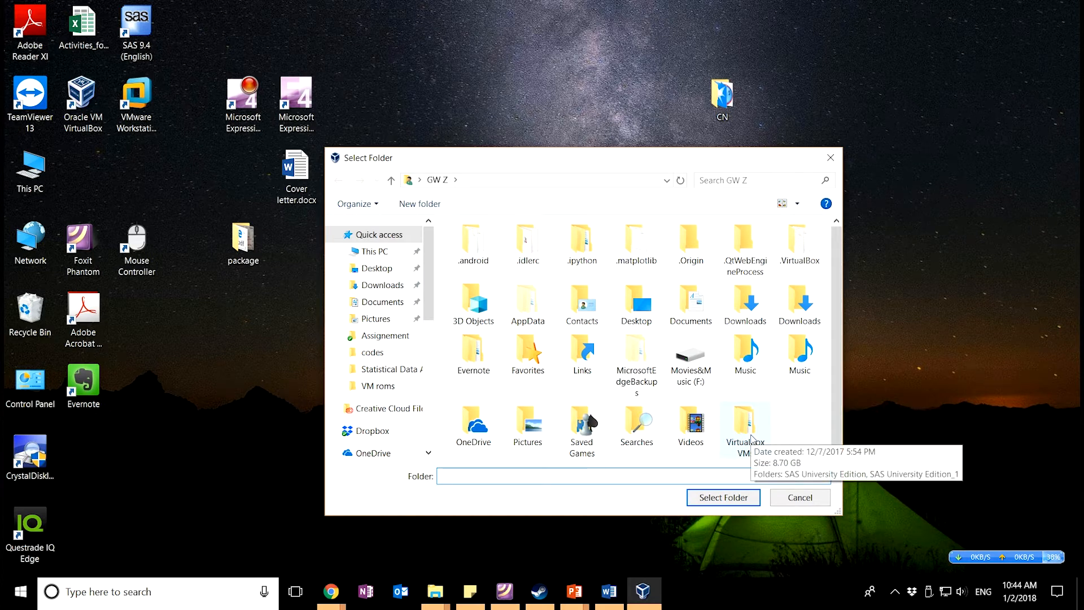
pyautogui.moveTo(427, 293); pyautogui.dragTo(426, 392)
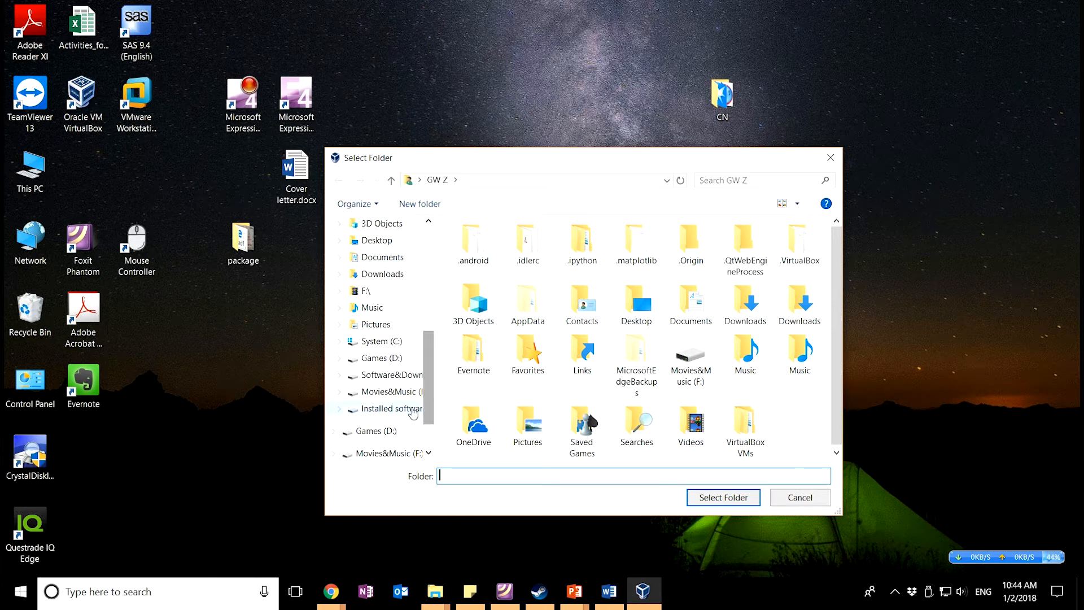
pyautogui.click(409, 408)
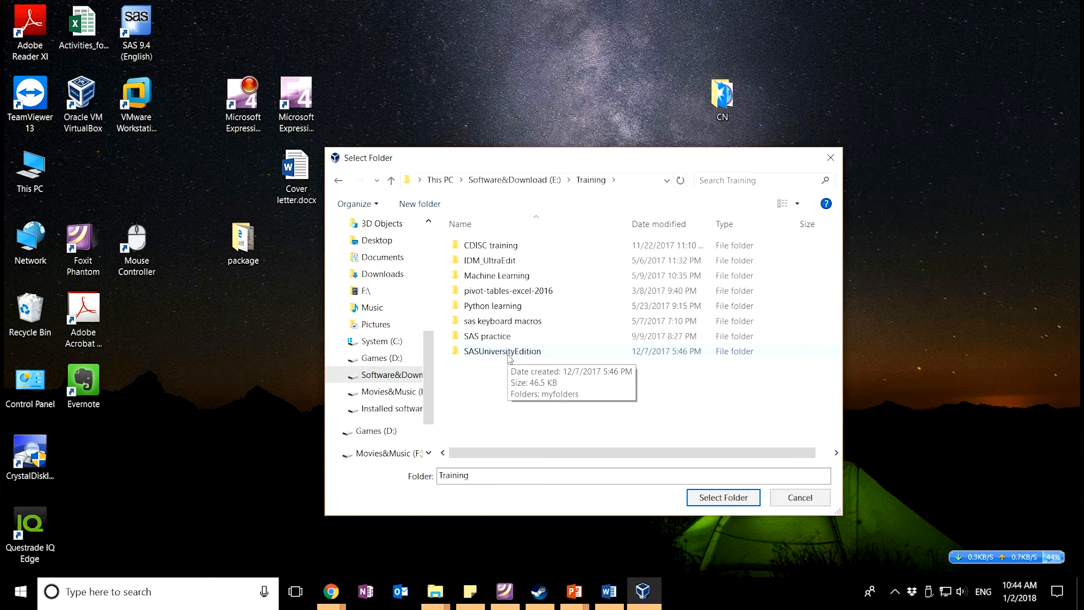
pyautogui.doubleClick(508, 355)
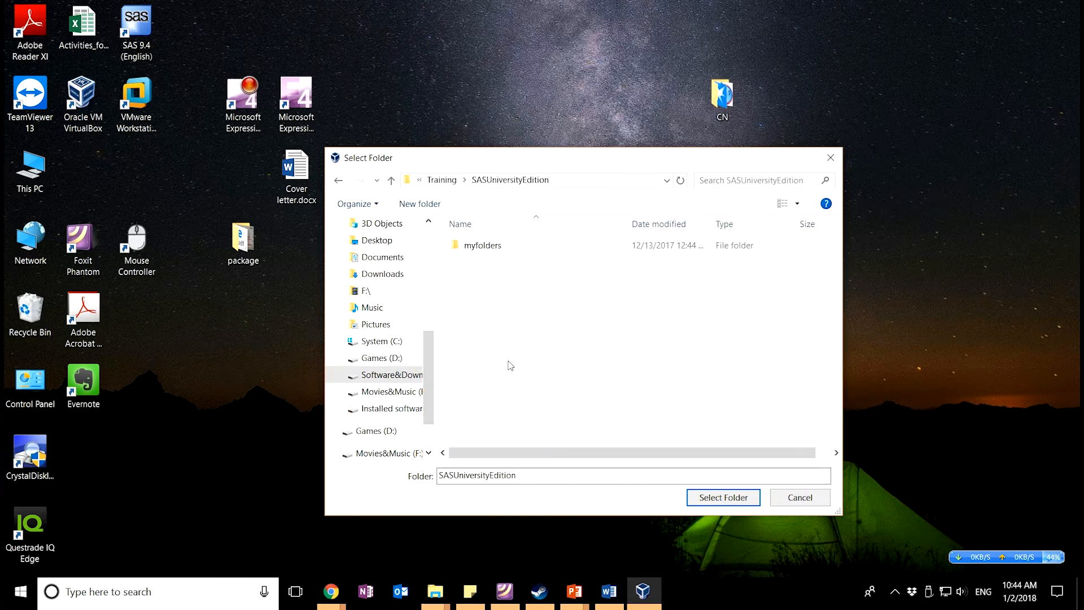
pyautogui.click(504, 249)
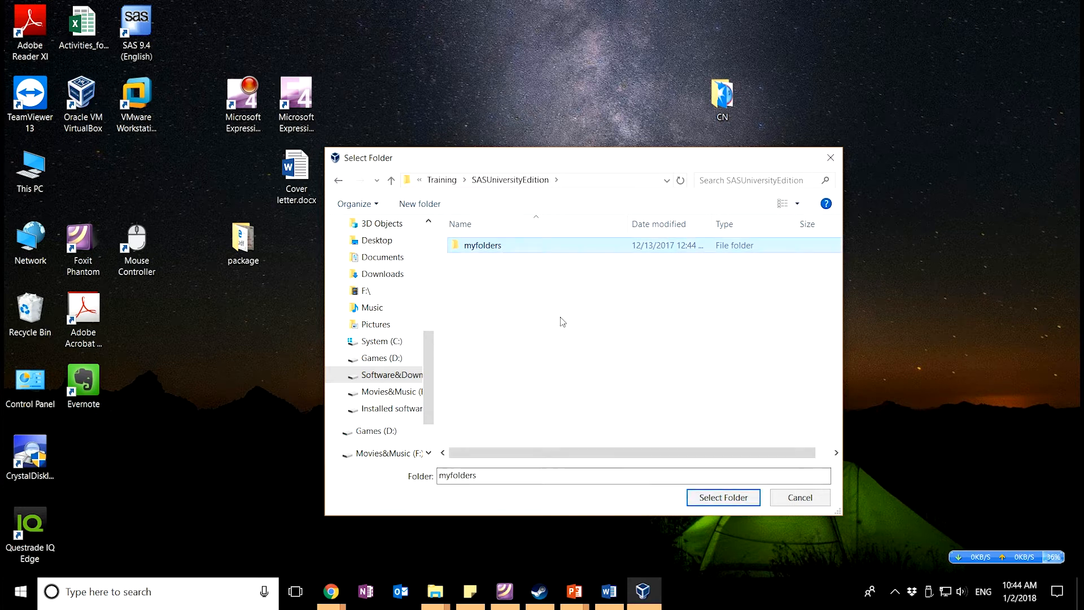
pyautogui.click(723, 496)
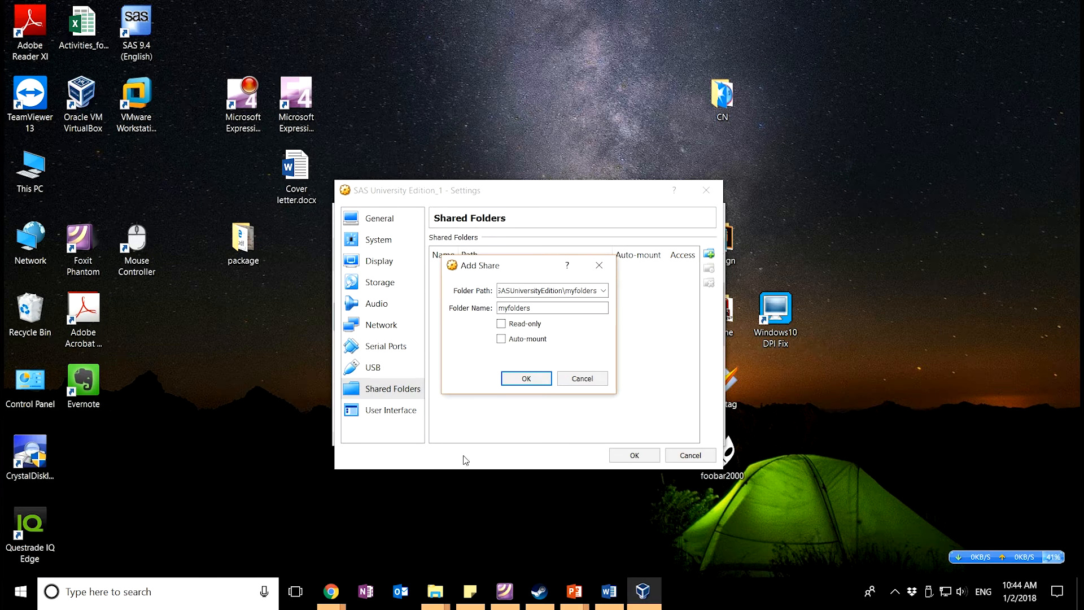
# Make the myfolders share auto-mount, add it, and save the machine settings
pyautogui.click(502, 339)
pyautogui.click(522, 379)
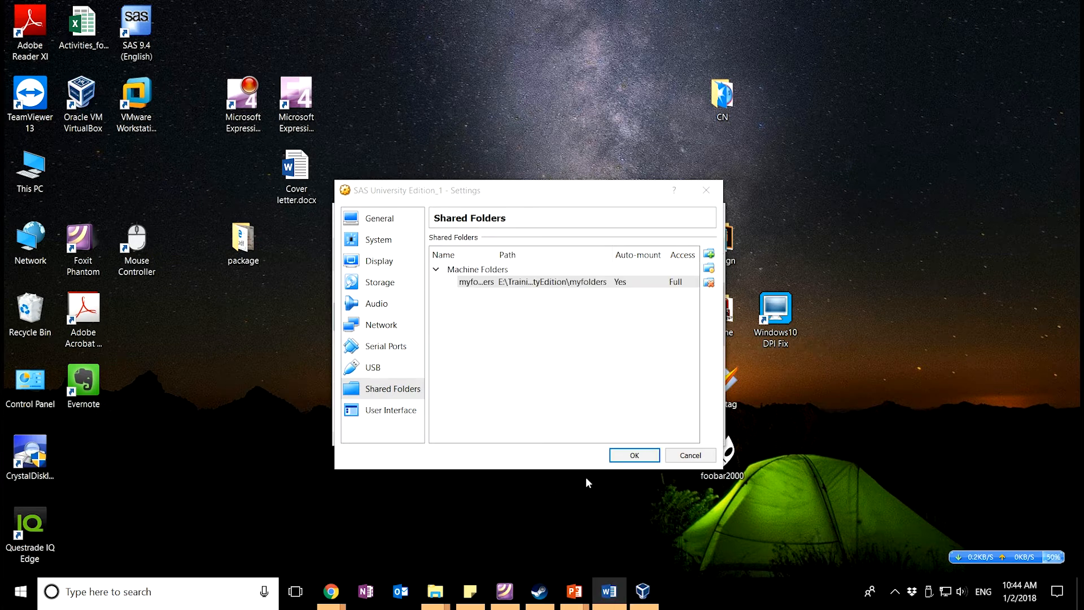
pyautogui.click(628, 456)
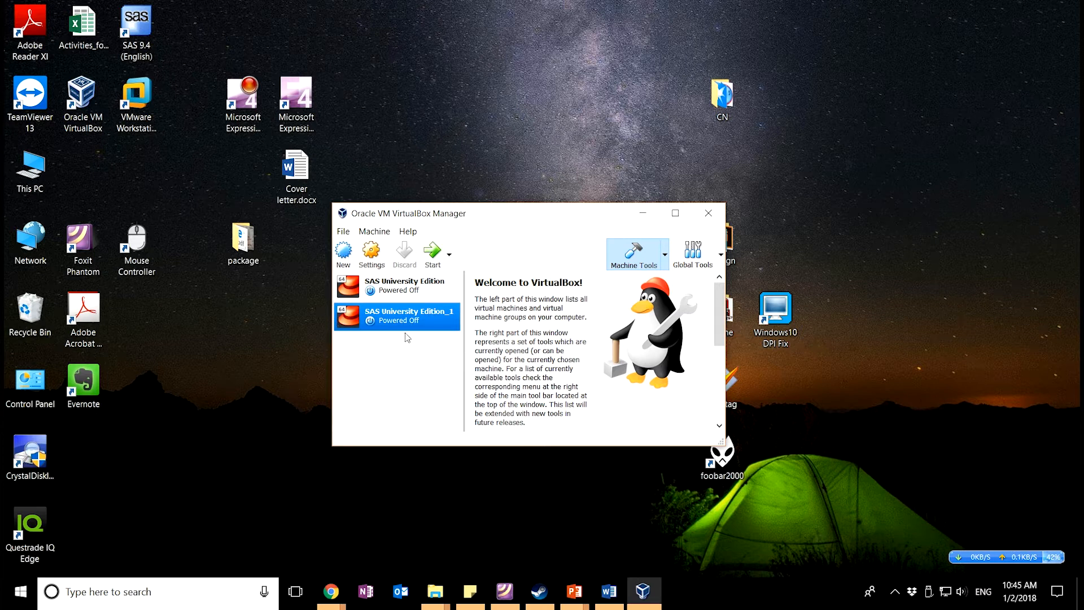
# Start SAS University Edition_1 and, once it reports localhost:10080, bring the browser forward
pyautogui.click(432, 263)
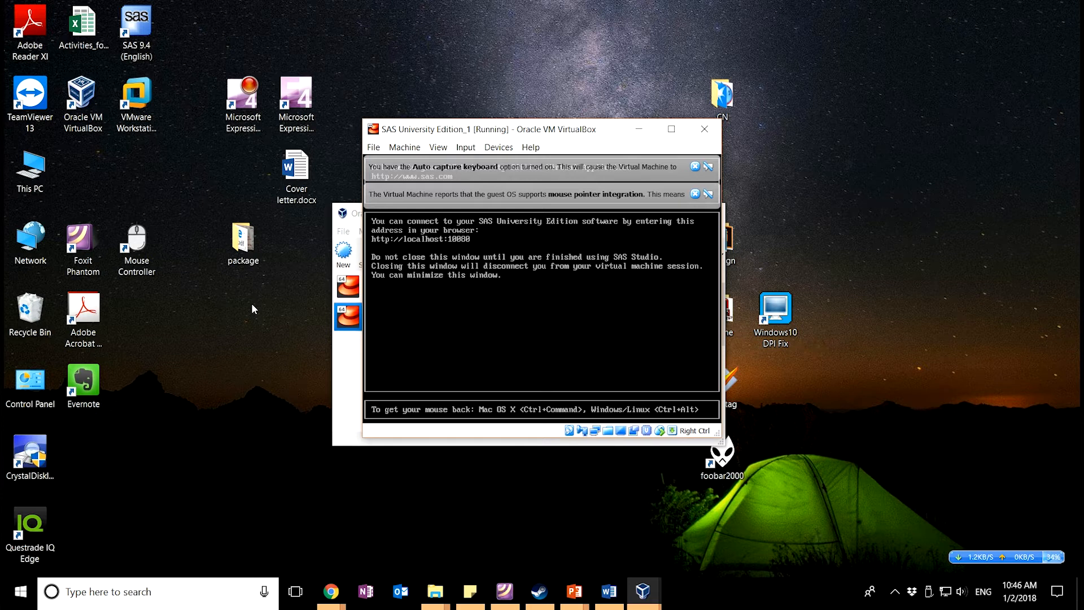
pyautogui.click(332, 591)
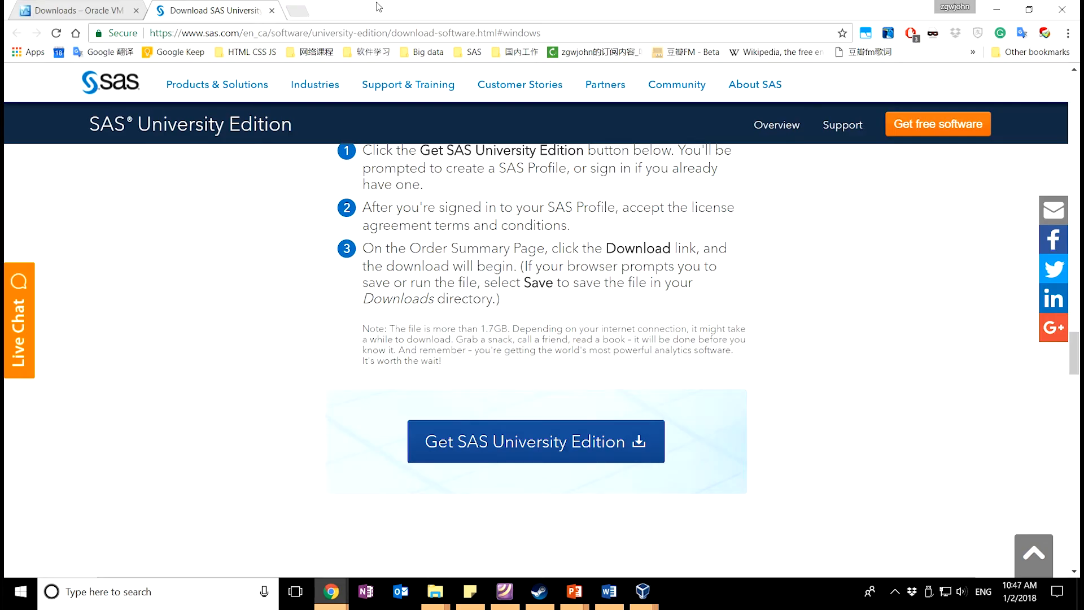
# Open localhost:10080 in a new Chrome tab and choose Start SAS Studio
pyautogui.click(298, 10)
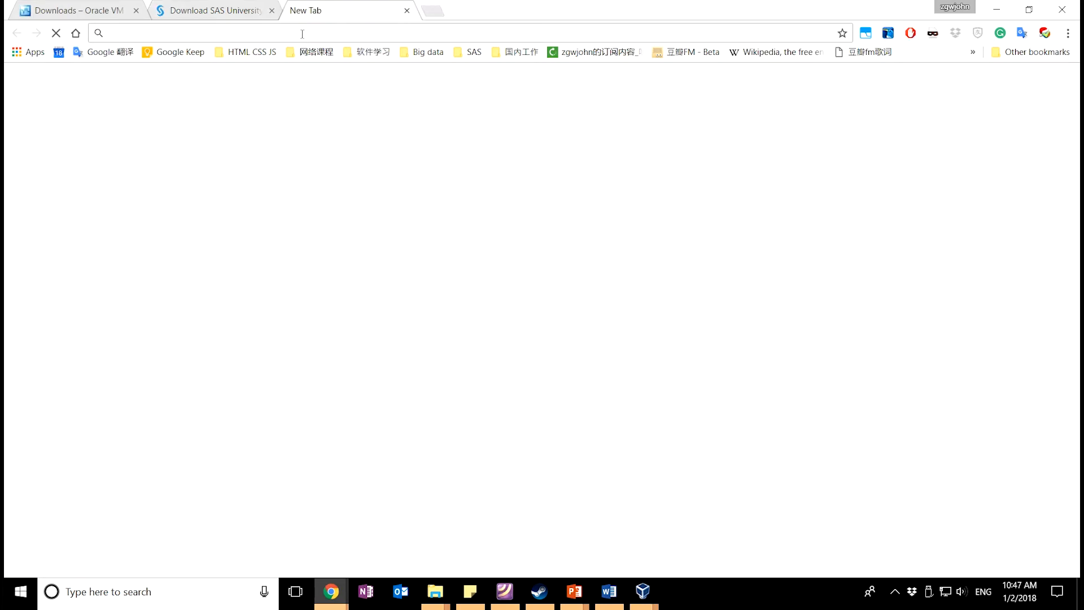
pyautogui.hotkey('alt', 'Tab')
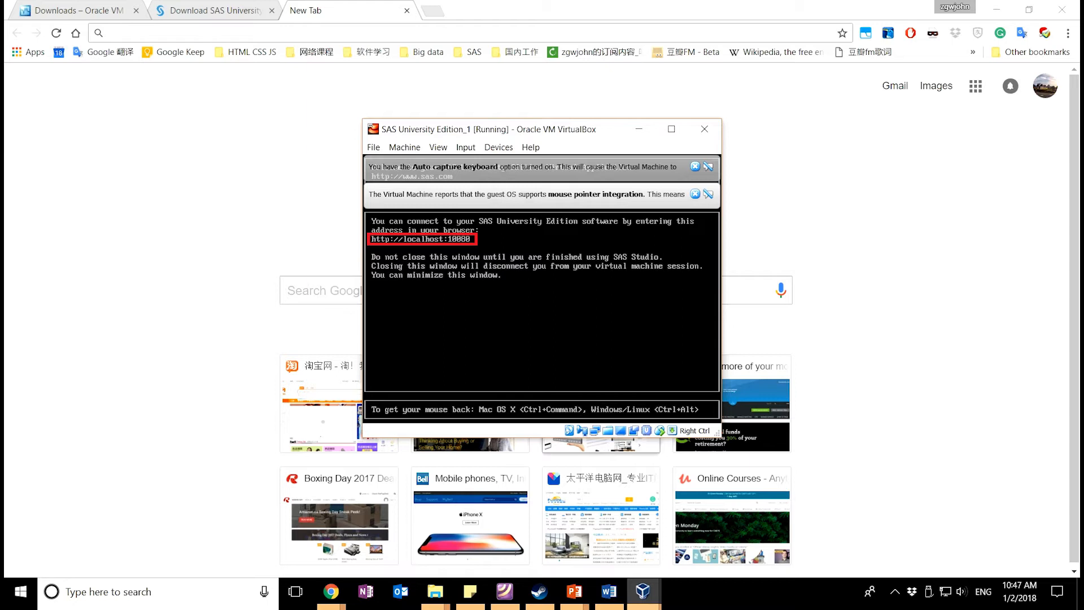
pyautogui.hotkey('alt', 'Tab')
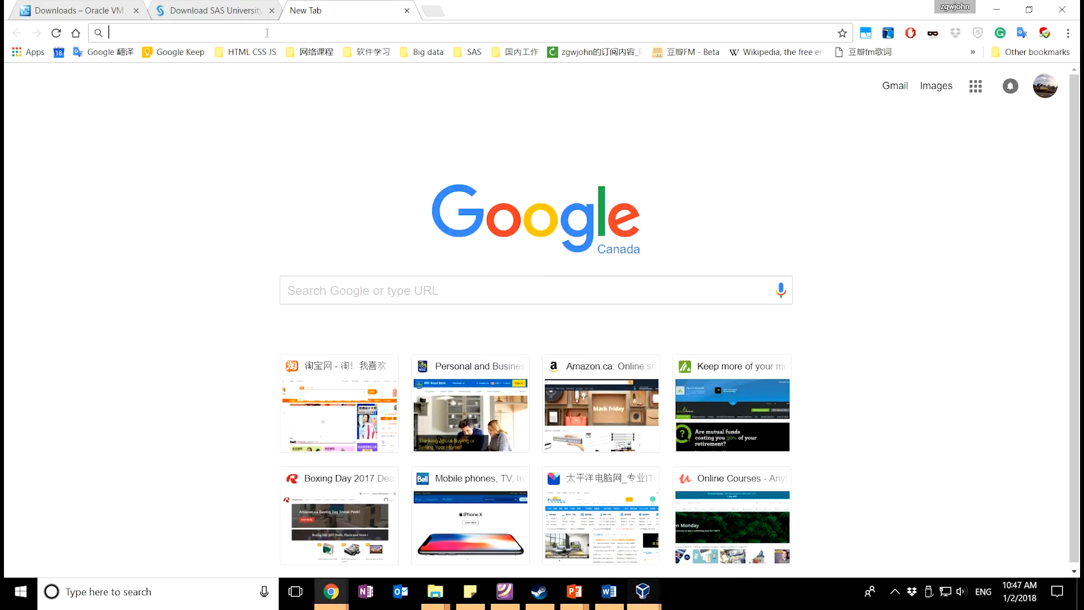
pyautogui.write('localhost:10080')
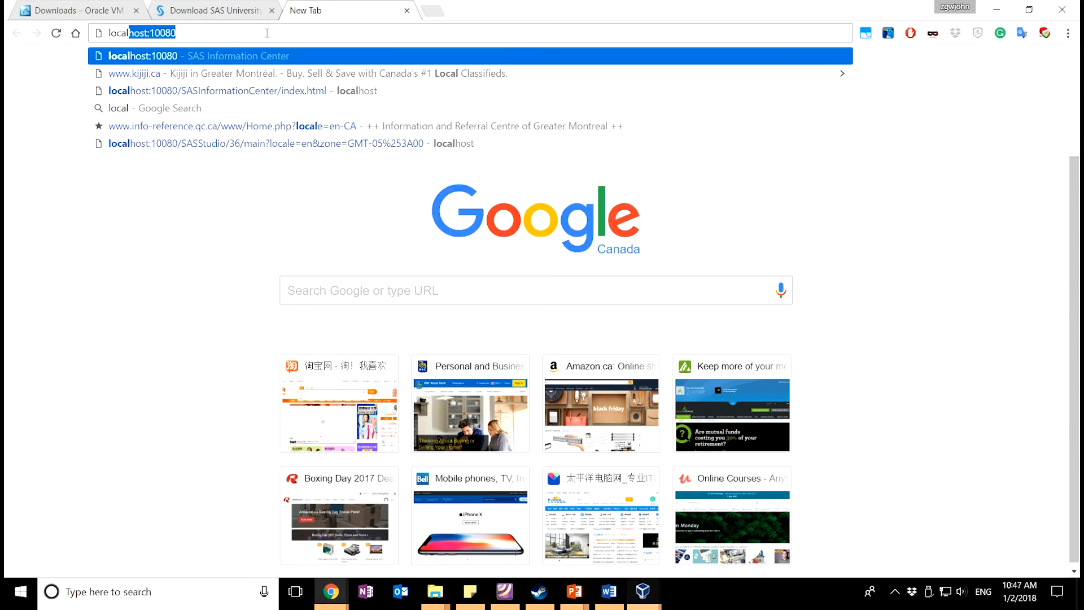
pyautogui.press('Return')
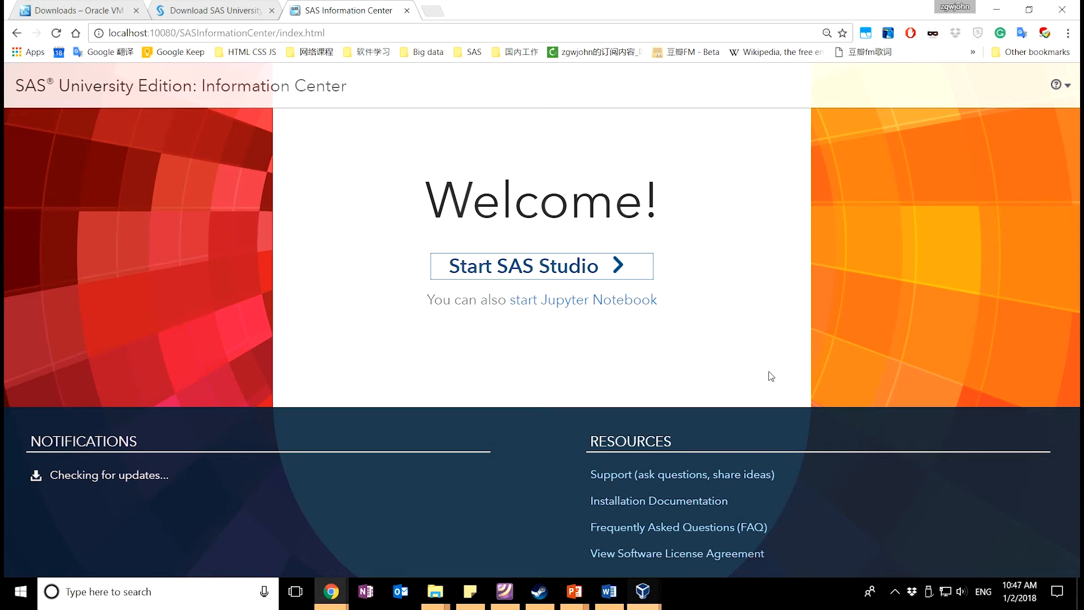
pyautogui.click(581, 268)
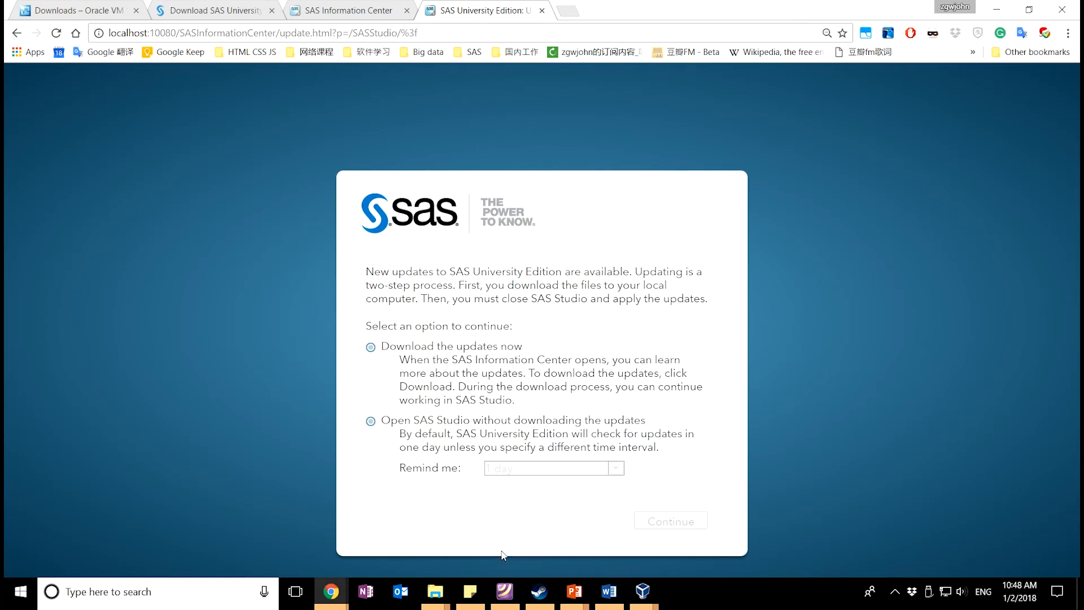
# Skip the available updates, keep a one-day reminder, and continue into SAS Studio
pyautogui.click(371, 422)
pyautogui.click(531, 473)
pyautogui.click(533, 486)
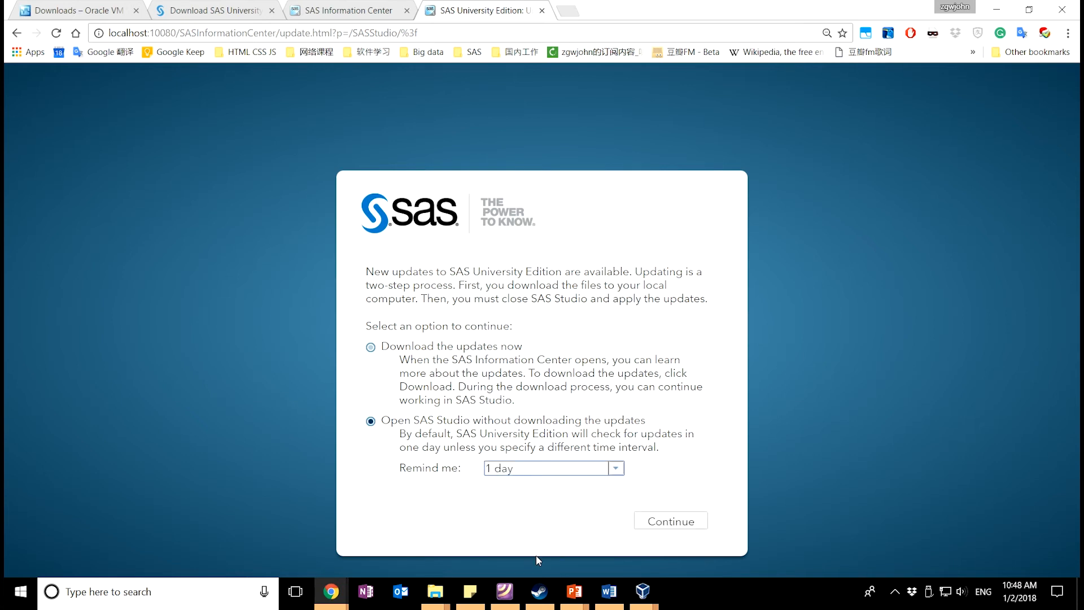
pyautogui.click(671, 521)
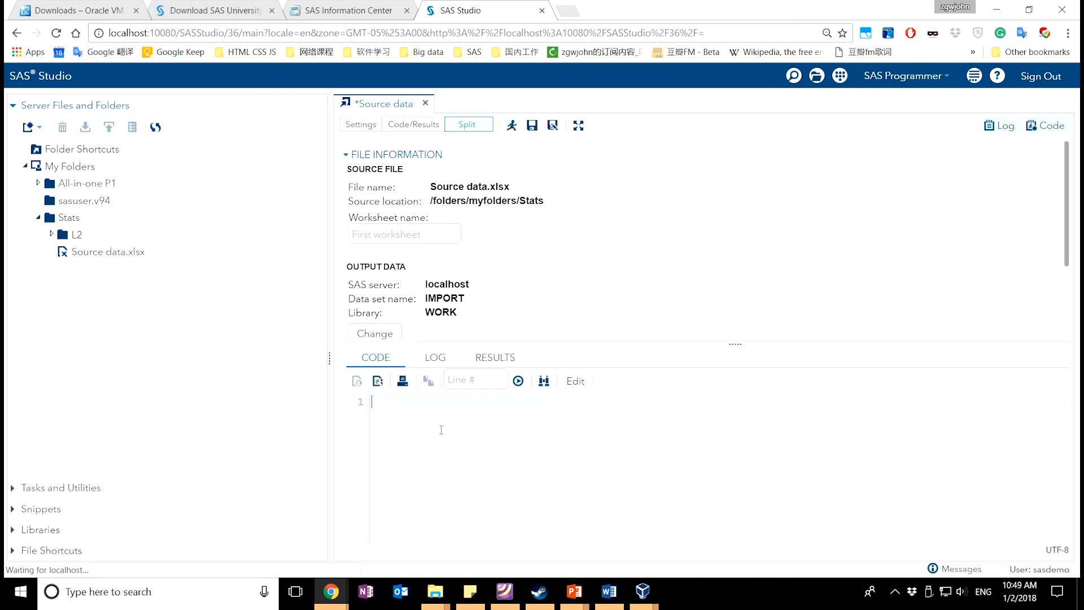
# Compare the Word document with SAS Studio, then return to line 5 of the import code
pyautogui.hotkey('alt', 'Tab')
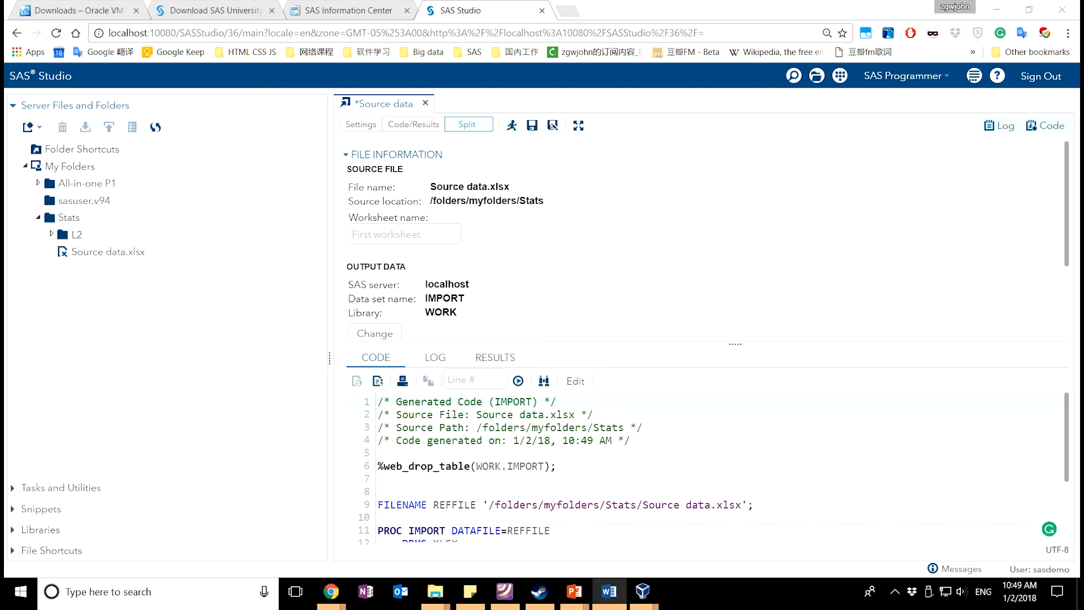
pyautogui.hotkey('alt', 'Tab')
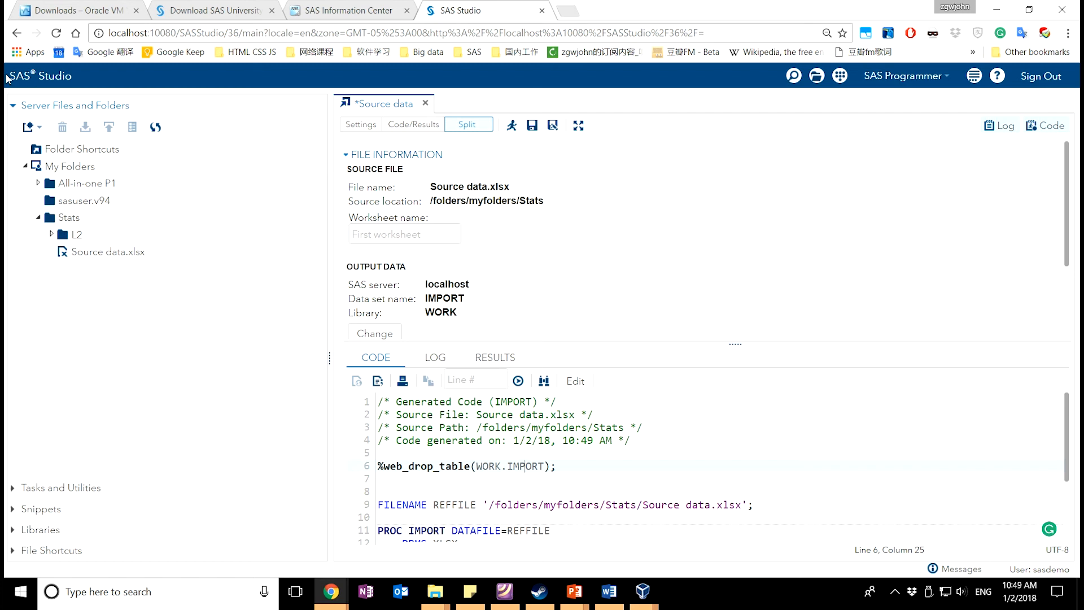
pyautogui.hotkey('alt', 'Tab')
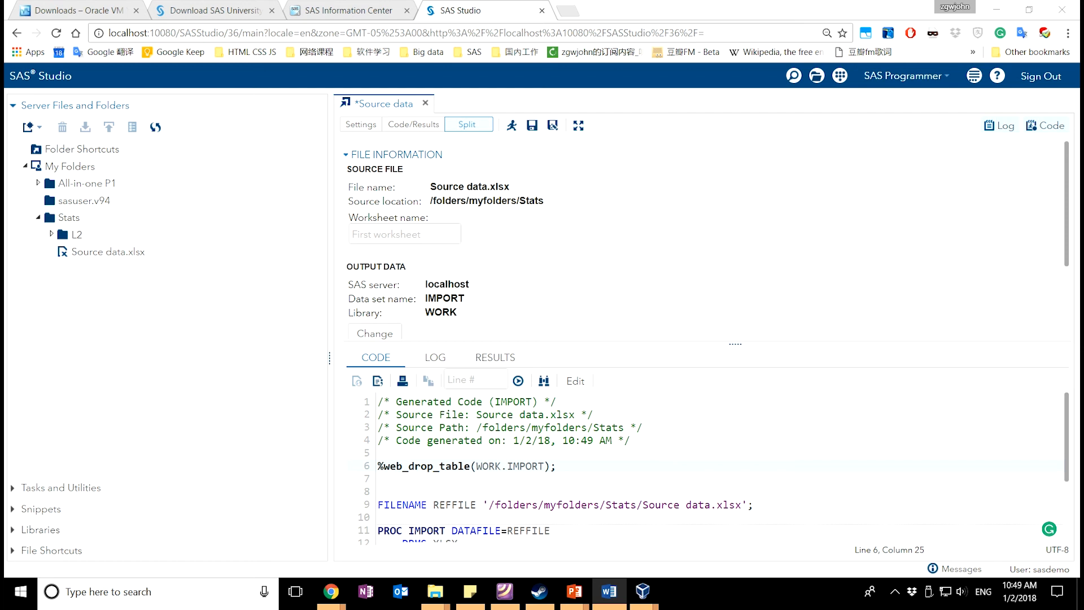
pyautogui.click(488, 455)
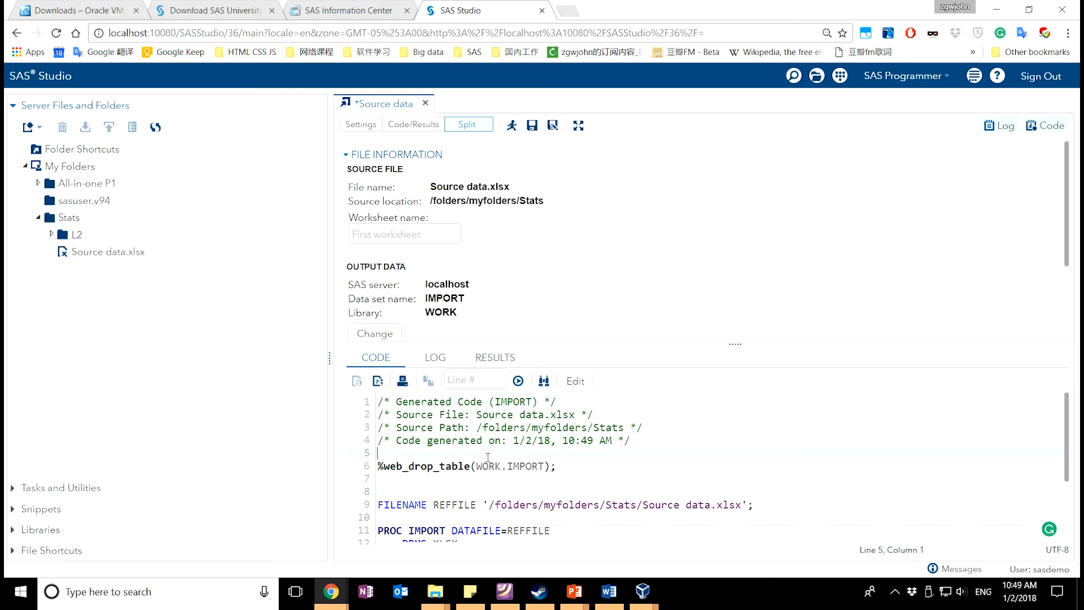